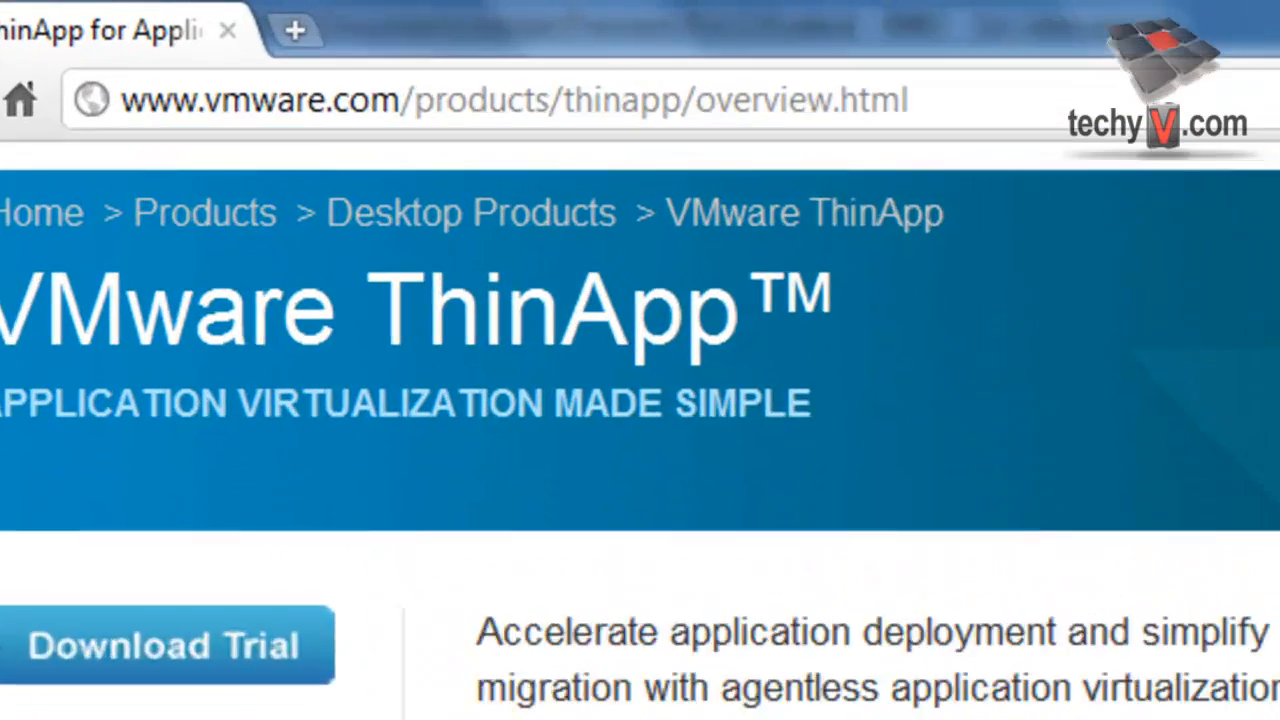
Step: Look through the VMware ThinApp product overview and the Features section with its deployment diagram
{"action": "scroll", "coordinate": [640, 450], "scroll_direction": "down", "scroll_amount": 3}
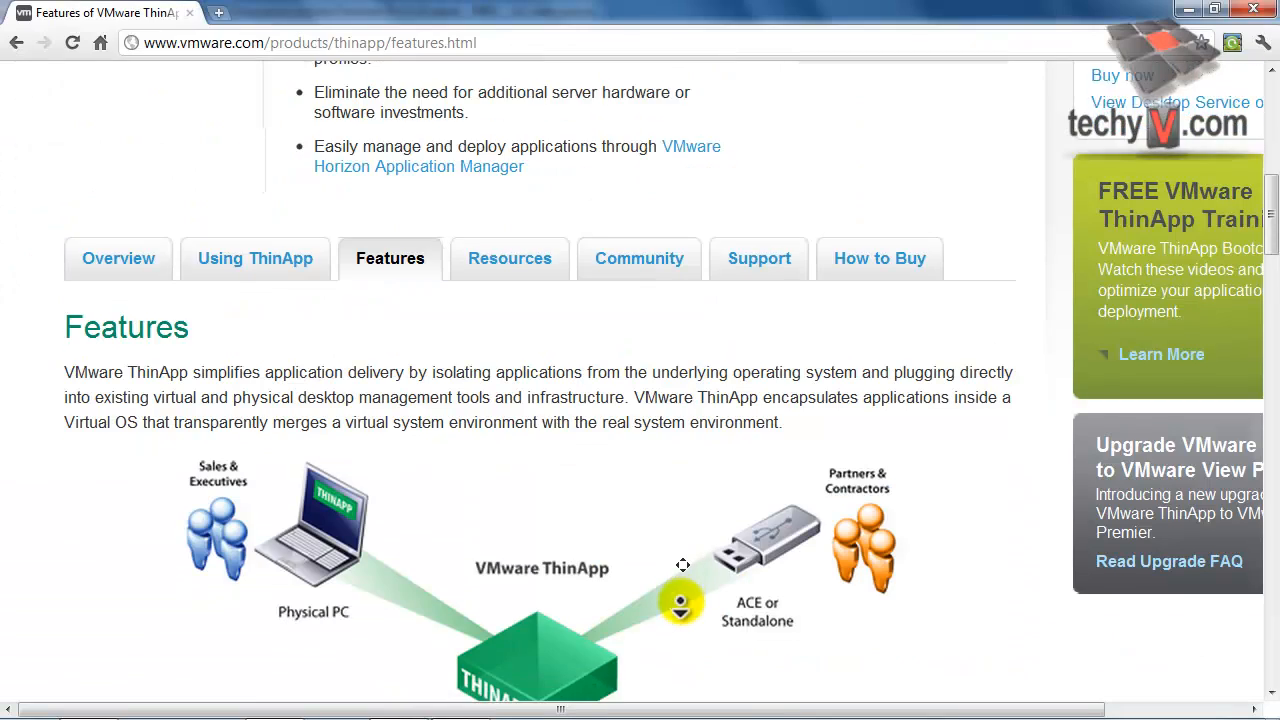
{"action": "scroll", "coordinate": [682, 565], "scroll_direction": "down", "scroll_amount": 4}
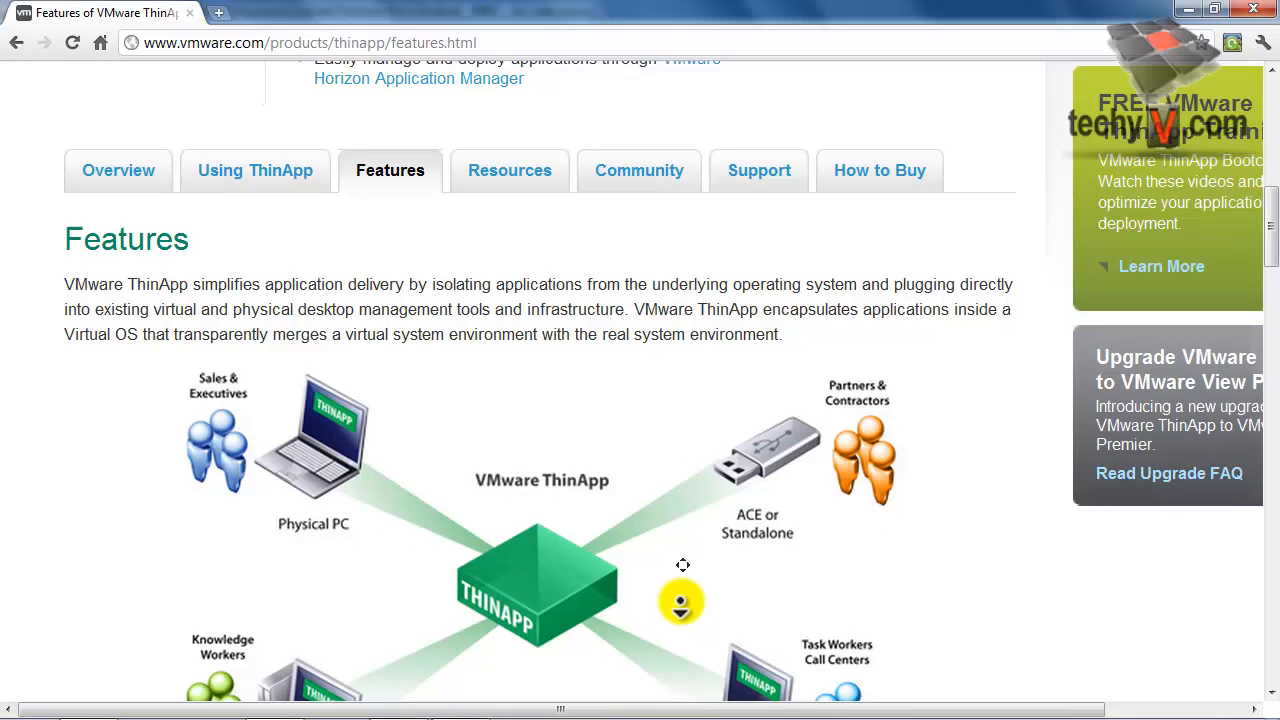
{"action": "scroll", "coordinate": [682, 565], "scroll_direction": "down", "scroll_amount": 2}
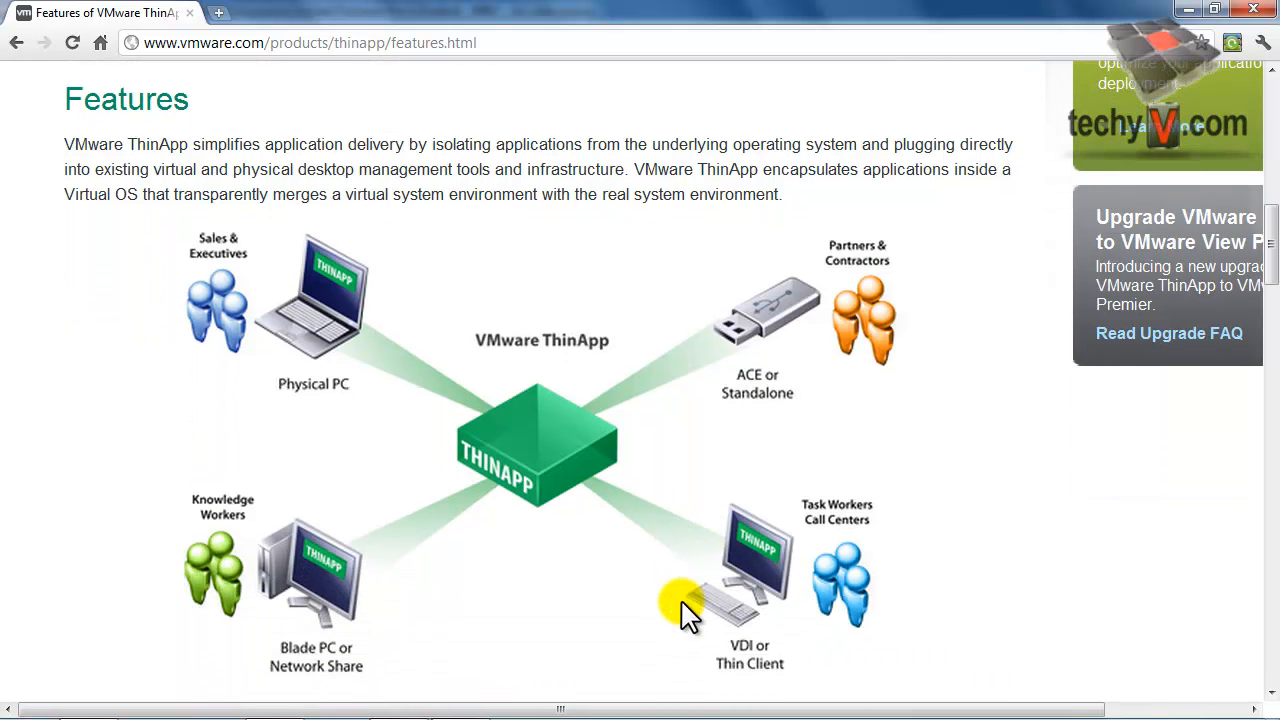
{"action": "scroll", "coordinate": [1271, 300], "scroll_direction": "down", "scroll_amount": 2}
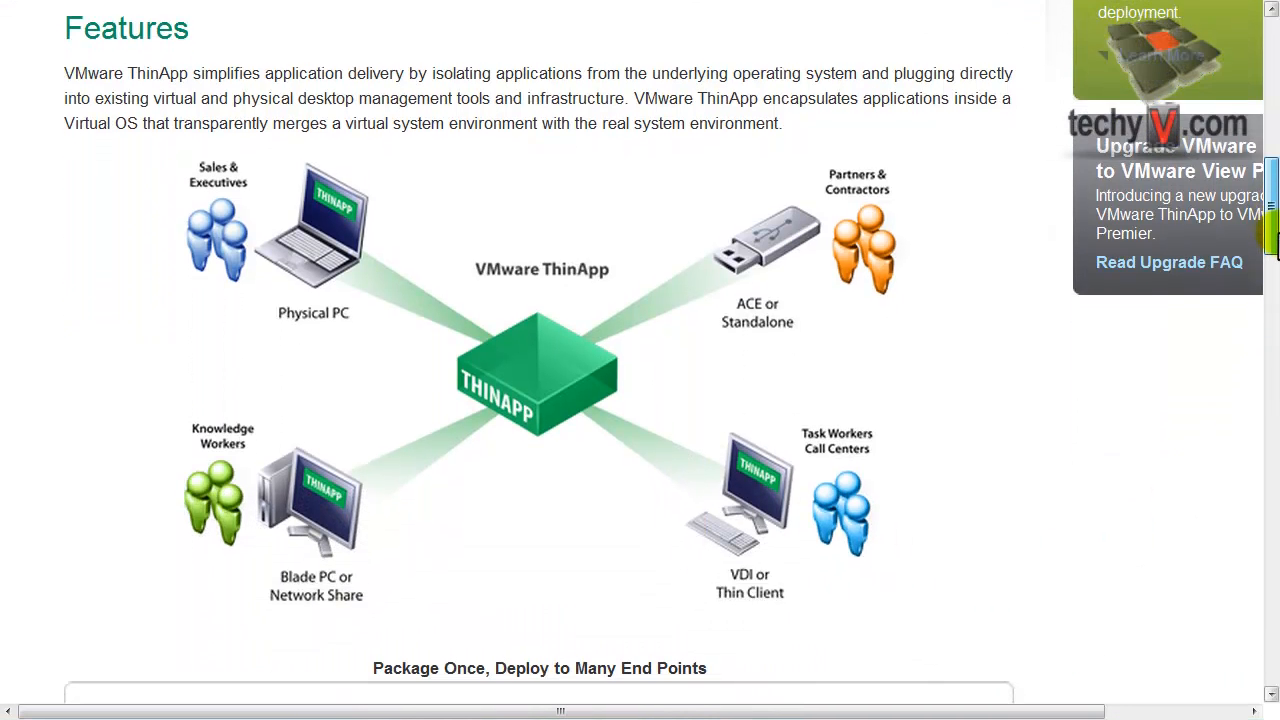
{"action": "left_click_drag", "start_coordinate": [1270, 235], "coordinate": [1266, 377]}
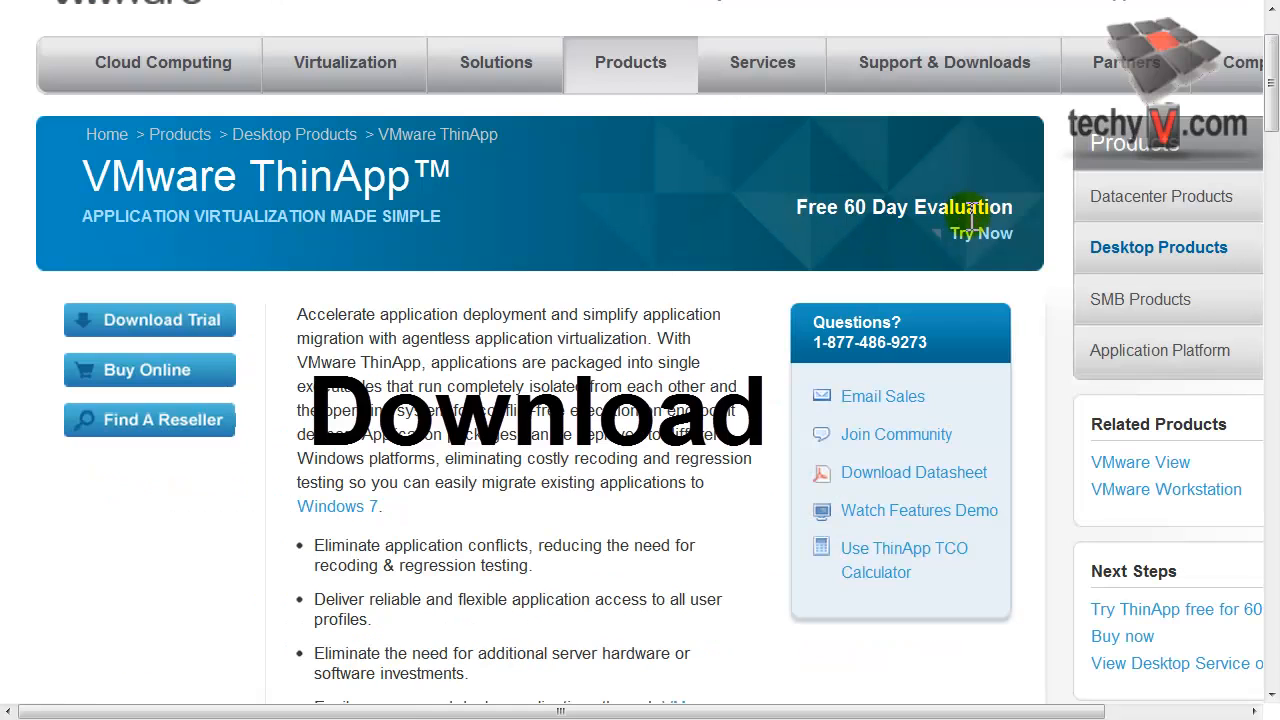
Step: Open the free 60-day ThinApp evaluation offer and submit its registration form with the license terms agreed
{"action": "left_click", "coordinate": [984, 236]}
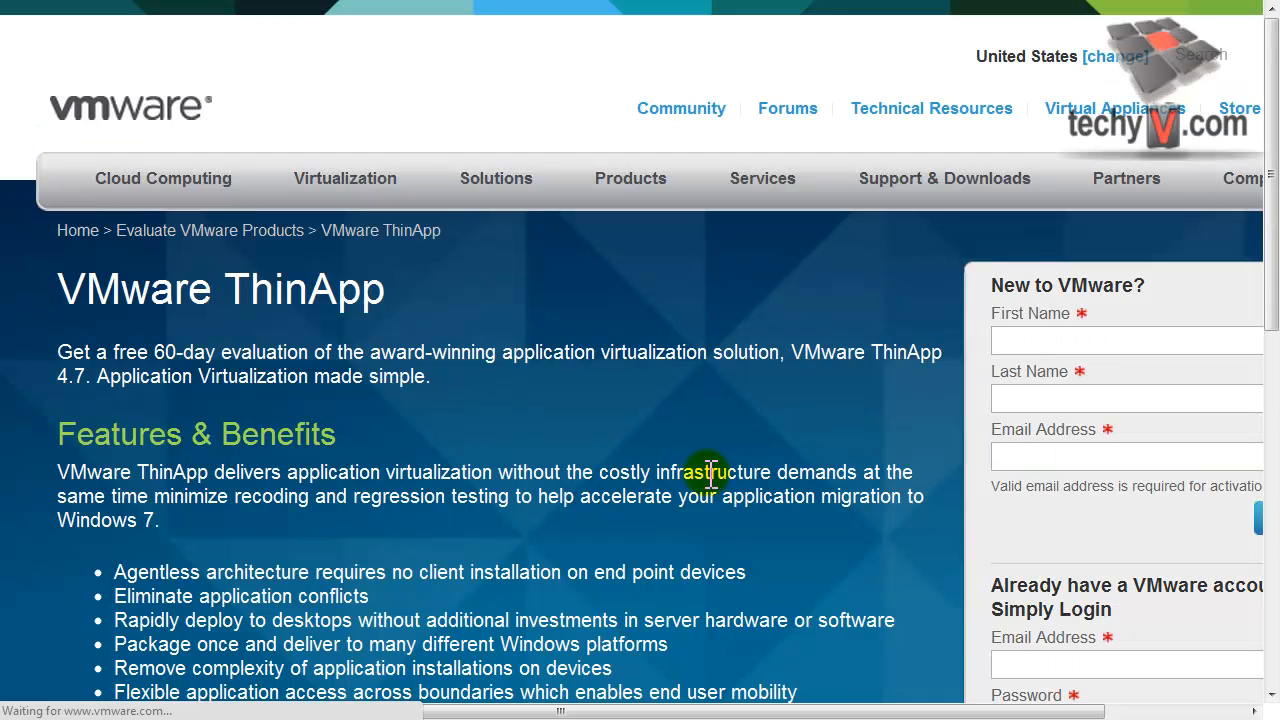
{"action": "scroll", "coordinate": [735, 590], "scroll_direction": "down", "scroll_amount": 1}
{"action": "left_click_drag", "start_coordinate": [697, 706], "coordinate": [825, 705]}
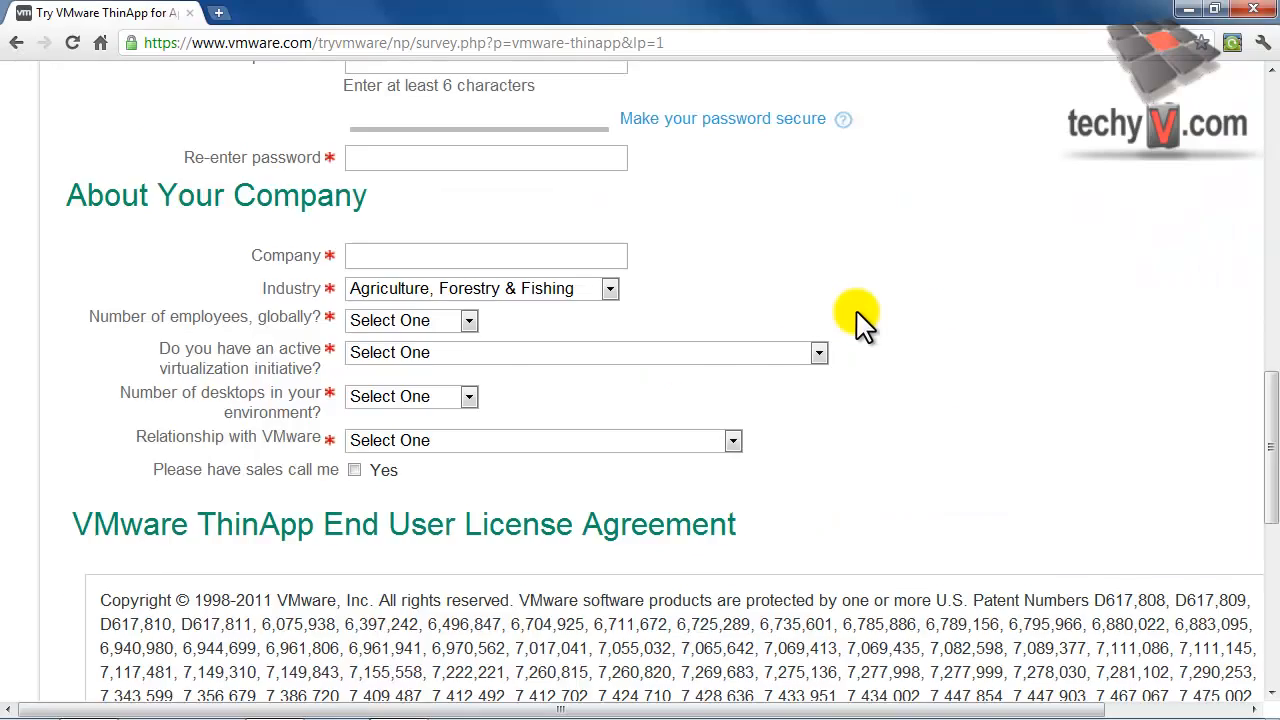
{"action": "scroll", "coordinate": [857, 323], "scroll_direction": "down", "scroll_amount": 3}
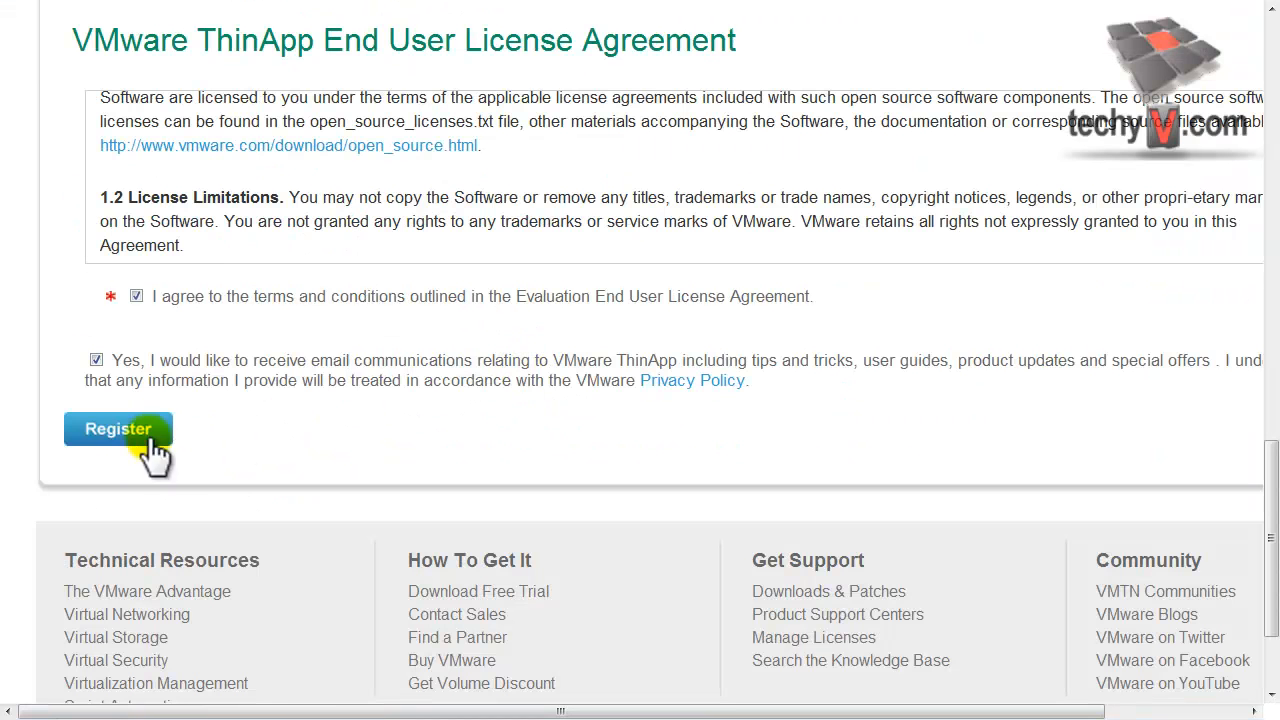
{"action": "left_click", "coordinate": [168, 432]}
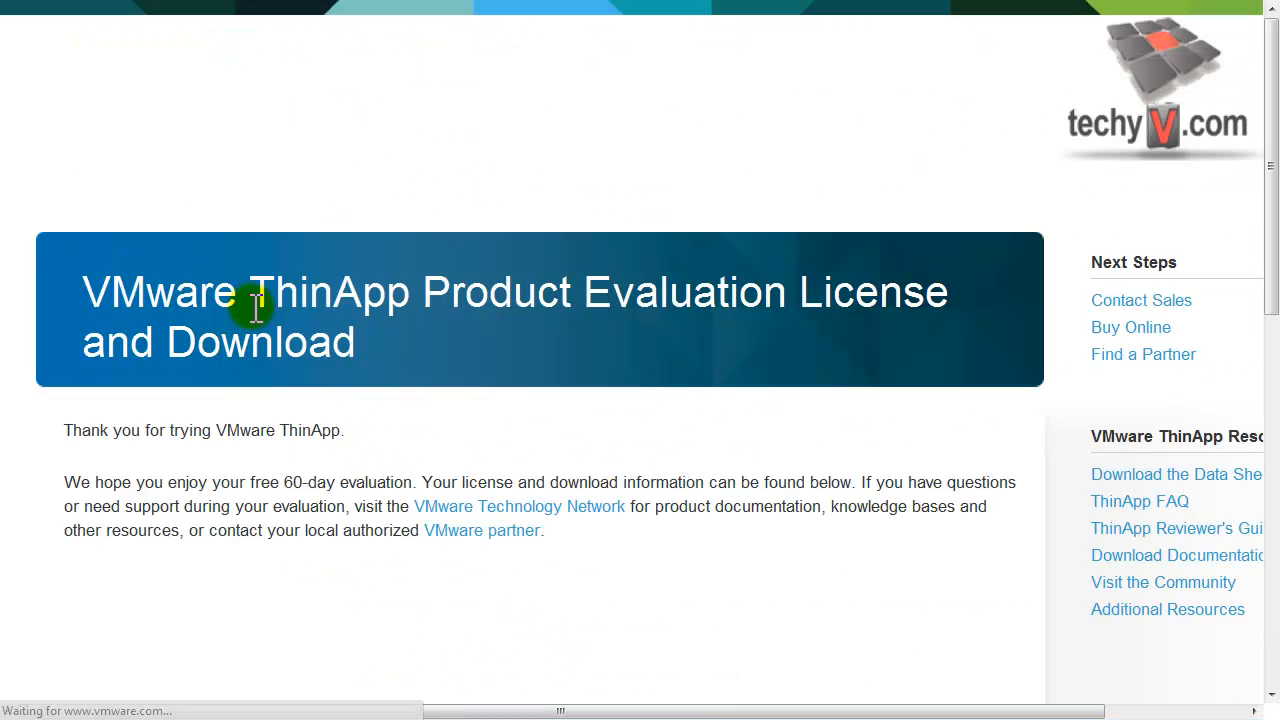
Step: Manually download the VMware ThinApp 4.7.0 installer from the Binaries section of the evaluation page
{"action": "scroll", "coordinate": [651, 560], "scroll_direction": "down", "scroll_amount": 3}
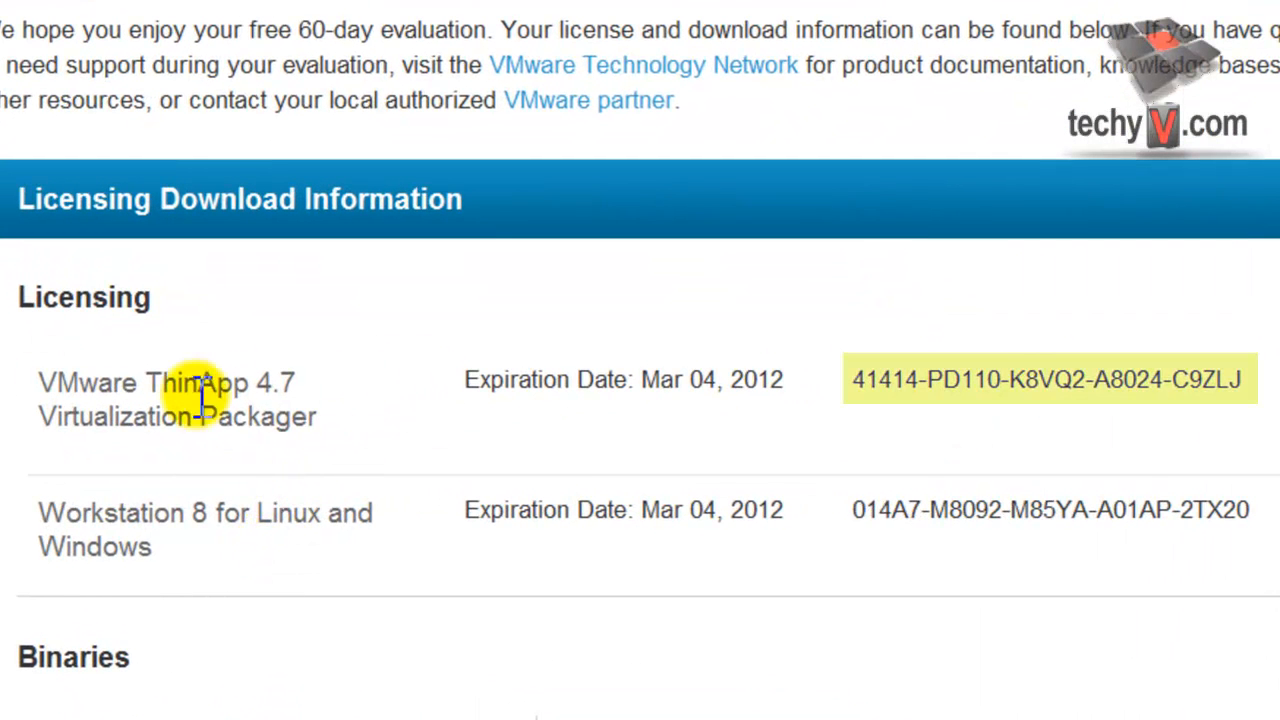
{"action": "scroll", "coordinate": [1091, 586], "scroll_direction": "down", "scroll_amount": 3}
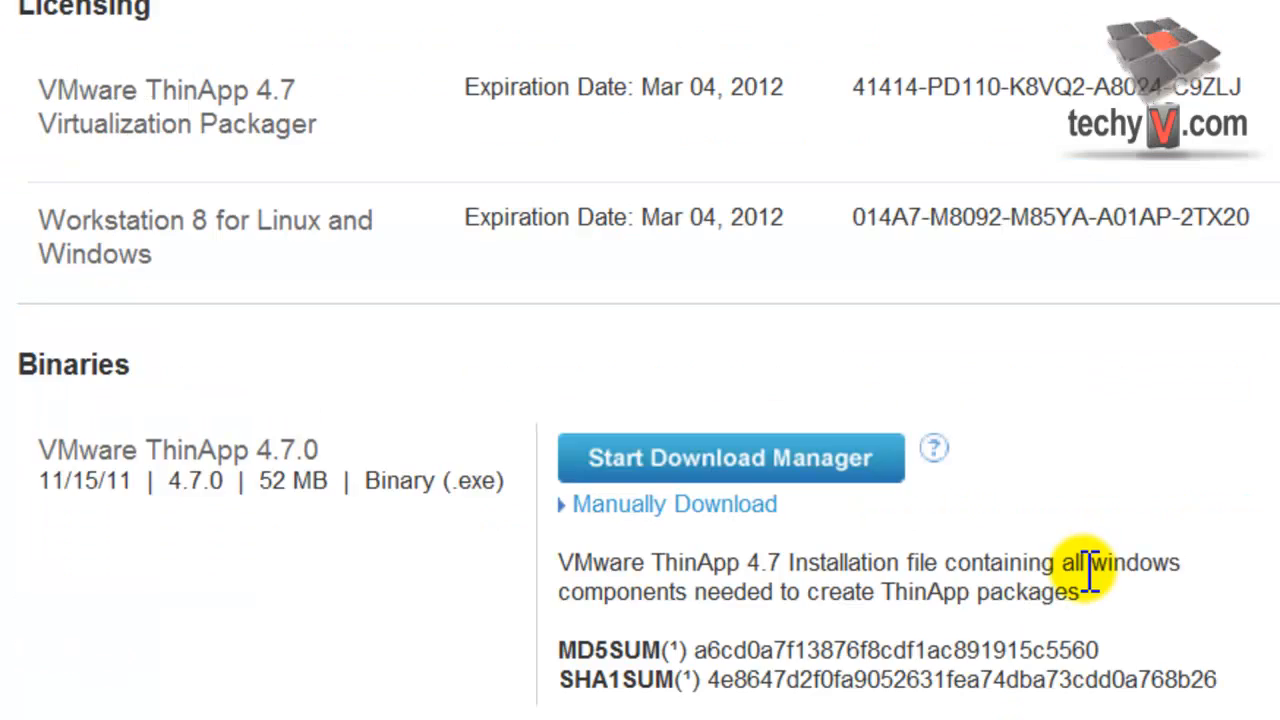
{"action": "scroll", "coordinate": [1091, 586], "scroll_direction": "down", "scroll_amount": 2}
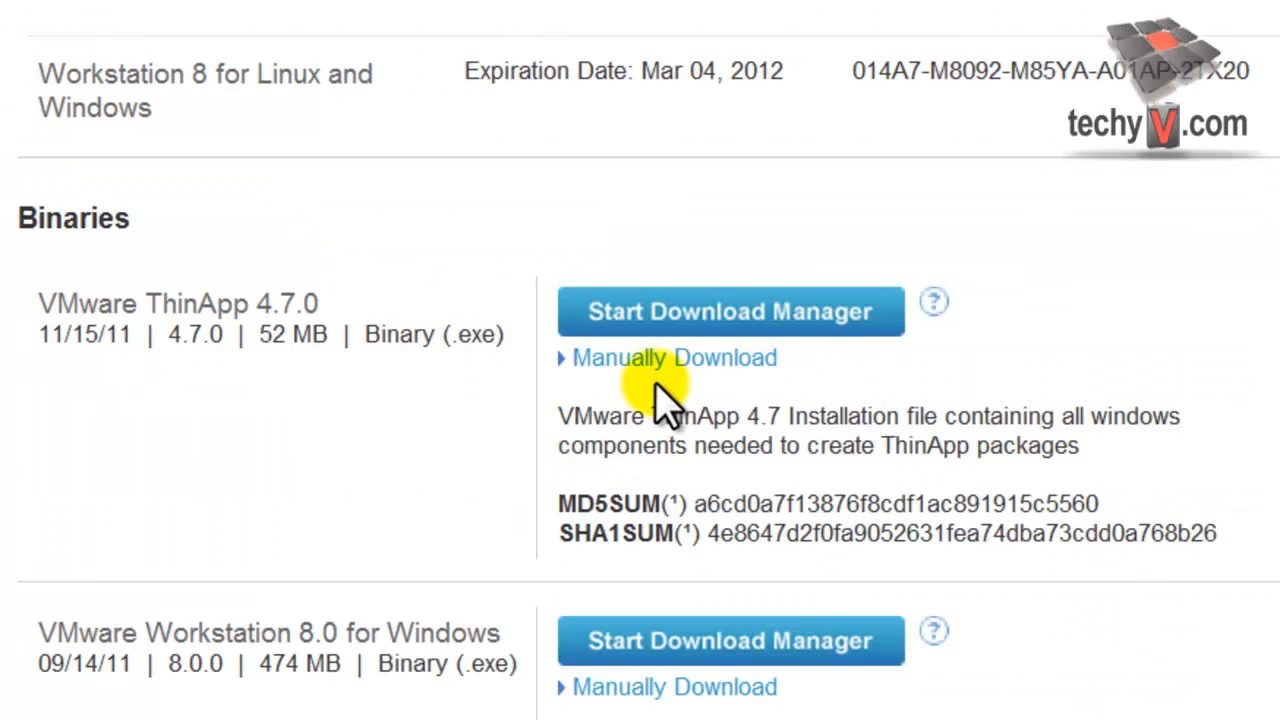
{"action": "left_click", "coordinate": [705, 358]}
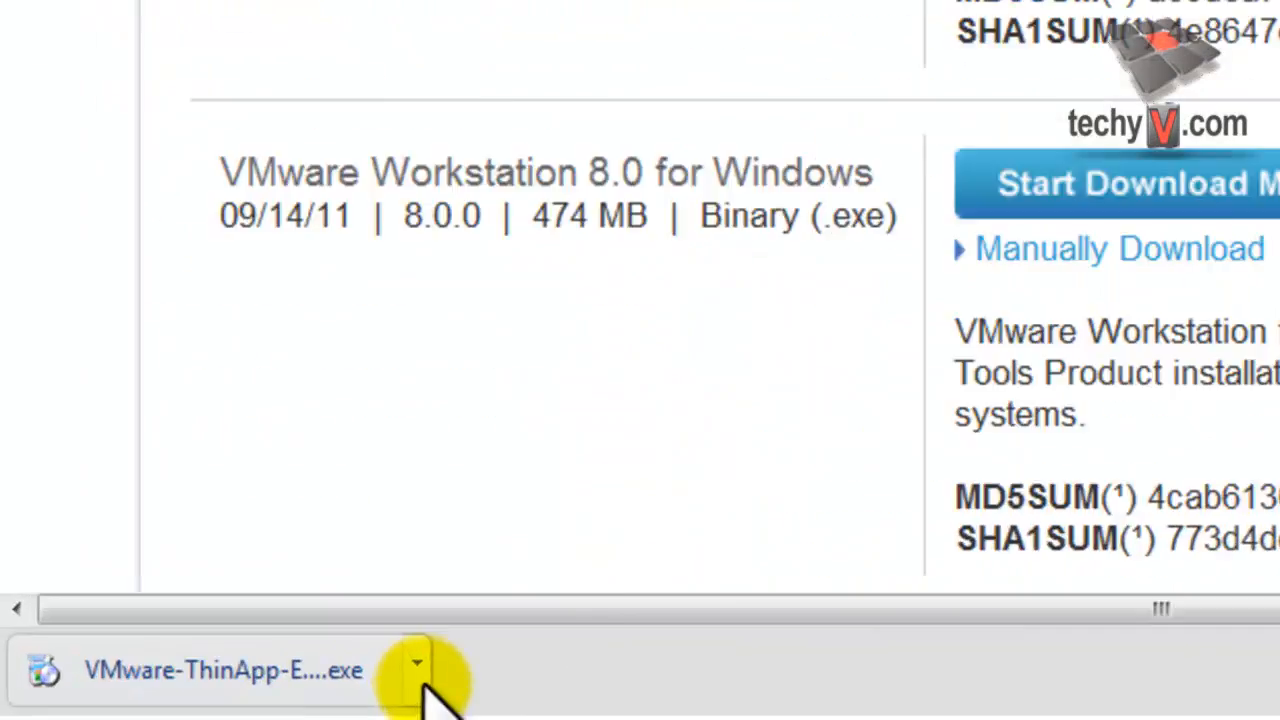
Step: Show the downloaded installer in its maximized folder and copy VMware-ThinApp-Enterprise-4.7.0-519532.exe
{"action": "left_click", "coordinate": [172, 694]}
{"action": "left_click", "coordinate": [718, 592]}
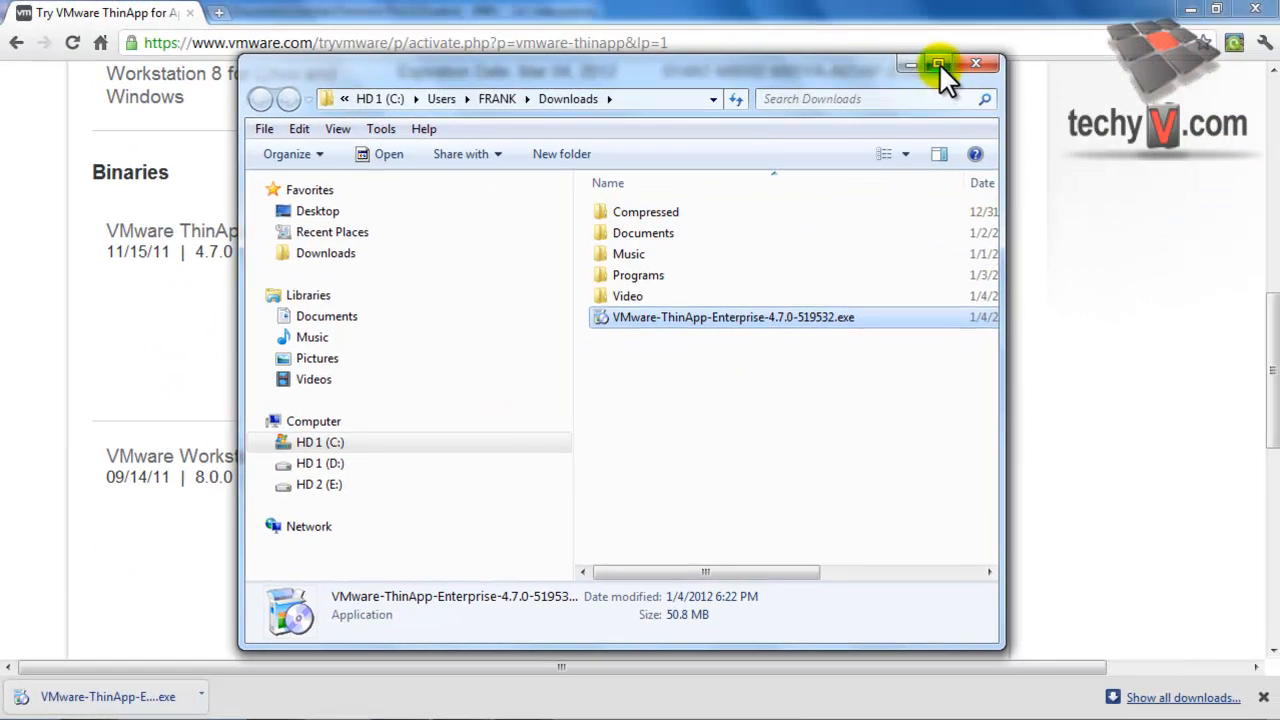
{"action": "left_click", "coordinate": [952, 52]}
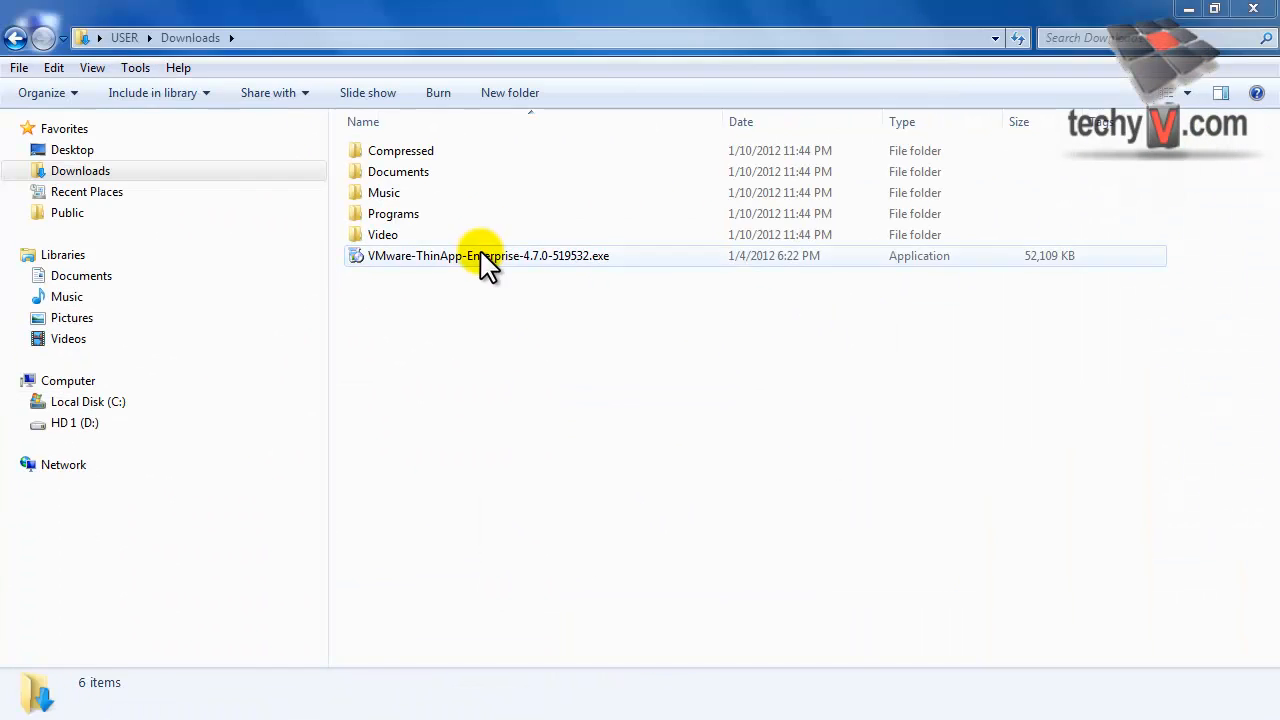
{"action": "right_click", "coordinate": [484, 256]}
{"action": "left_click", "coordinate": [528, 580]}
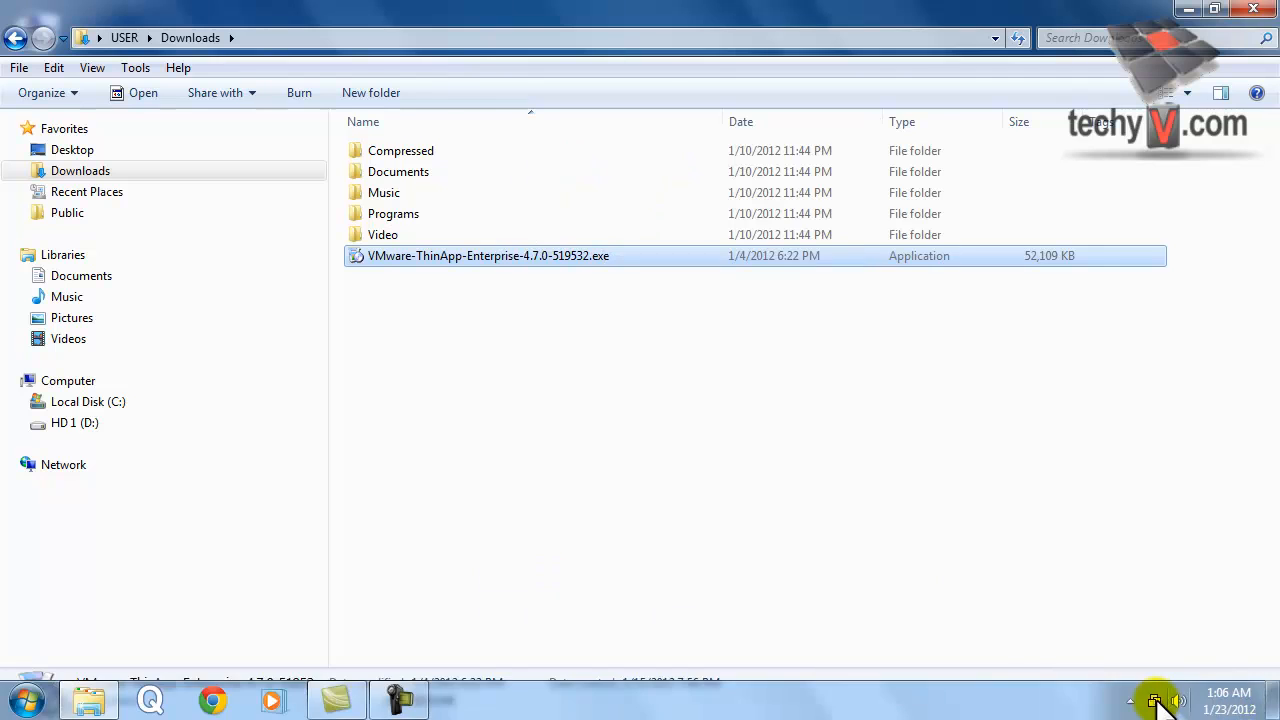
Step: Switch to VMware Workstation and map the Windows XP Pro SP3 virtual machine's hard disk as a host drive
{"action": "right_click", "coordinate": [1175, 703]}
{"action": "left_click", "coordinate": [1058, 530]}
{"action": "left_click", "coordinate": [368, 196]}
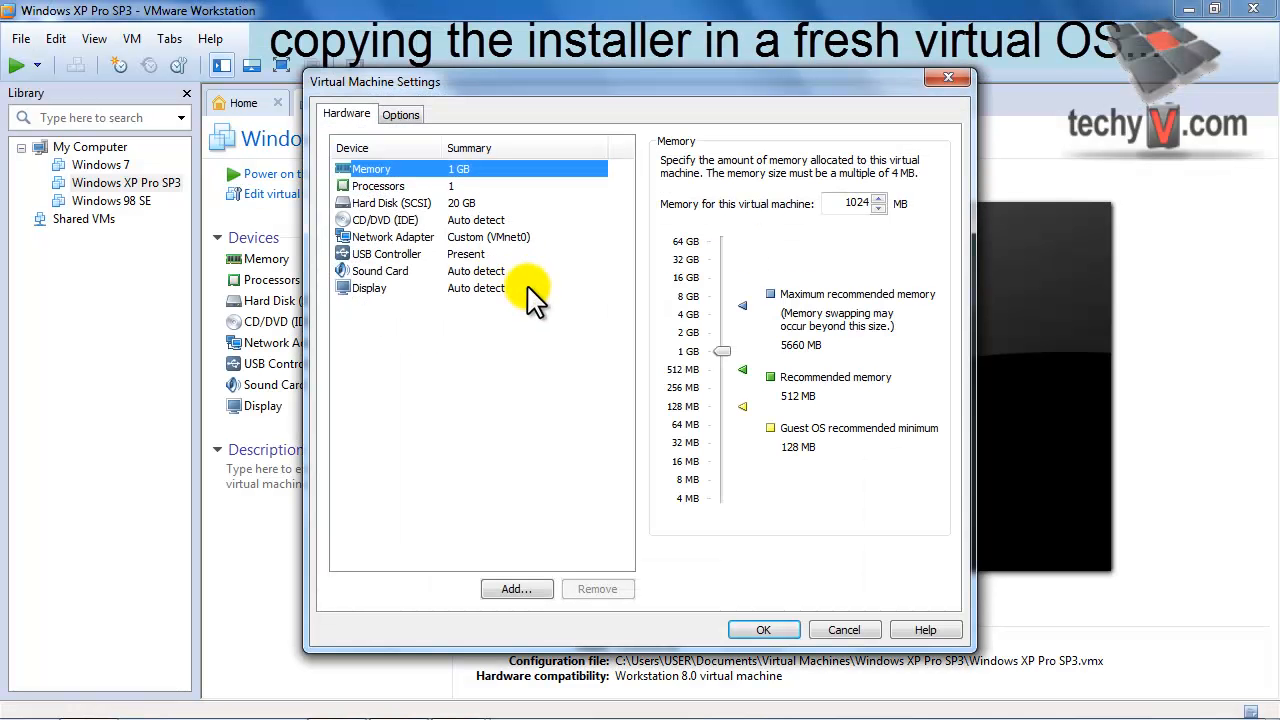
{"action": "left_click", "coordinate": [415, 205]}
{"action": "left_click", "coordinate": [837, 370]}
{"action": "left_click", "coordinate": [850, 396]}
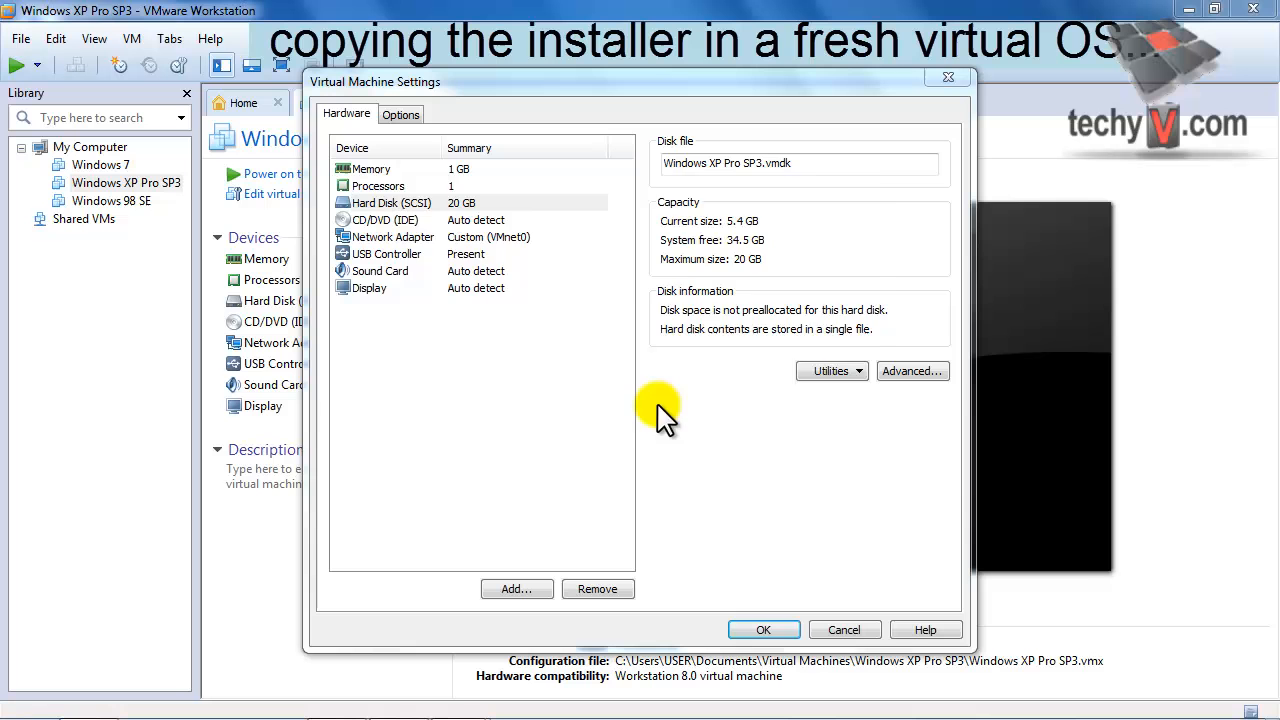
{"action": "left_click", "coordinate": [505, 407]}
{"action": "left_click", "coordinate": [662, 518]}
{"action": "left_click", "coordinate": [716, 492]}
Step: Paste the copied ThinApp installer into the mapped virtual disk and accept the virtual machine settings
{"action": "right_click", "coordinate": [478, 323]}
{"action": "left_click", "coordinate": [545, 488]}
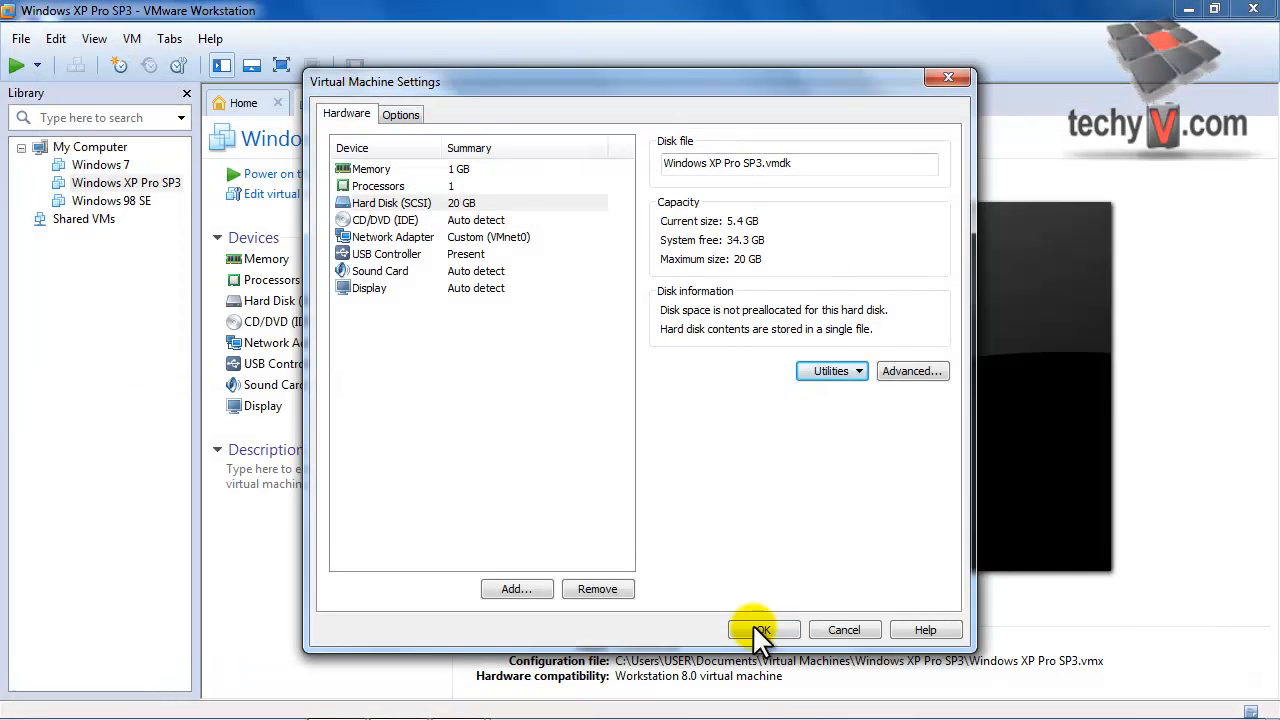
{"action": "left_click", "coordinate": [752, 623]}
Step: Power on the Windows XP Pro SP3 virtual machine in full screen and open its Local Disk (C:)
{"action": "left_click", "coordinate": [385, 176]}
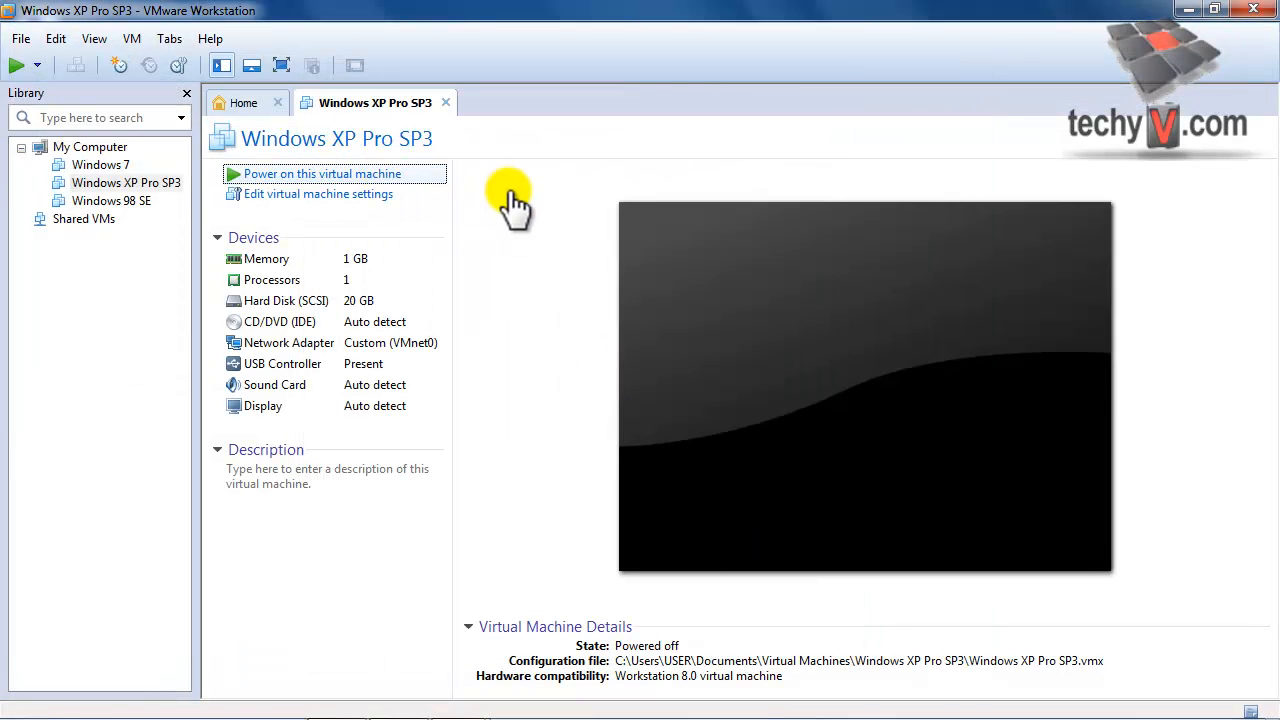
{"action": "left_click", "coordinate": [283, 68]}
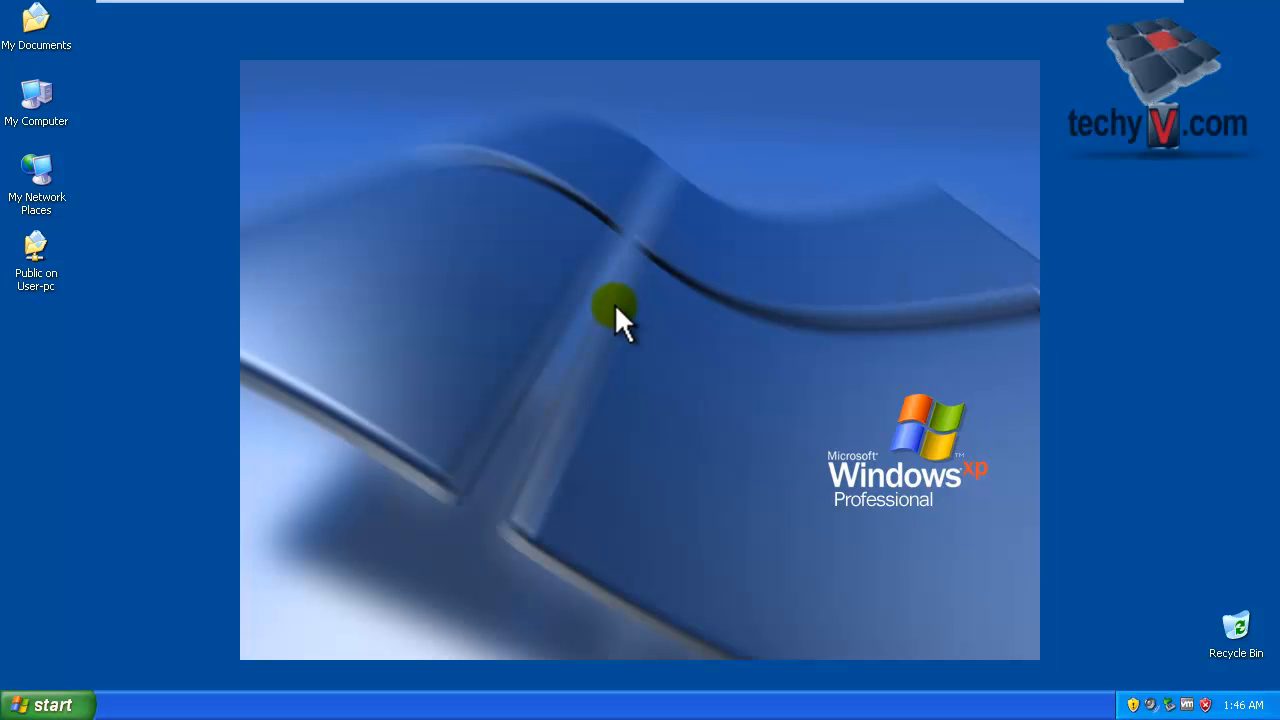
{"action": "double_click", "coordinate": [58, 97]}
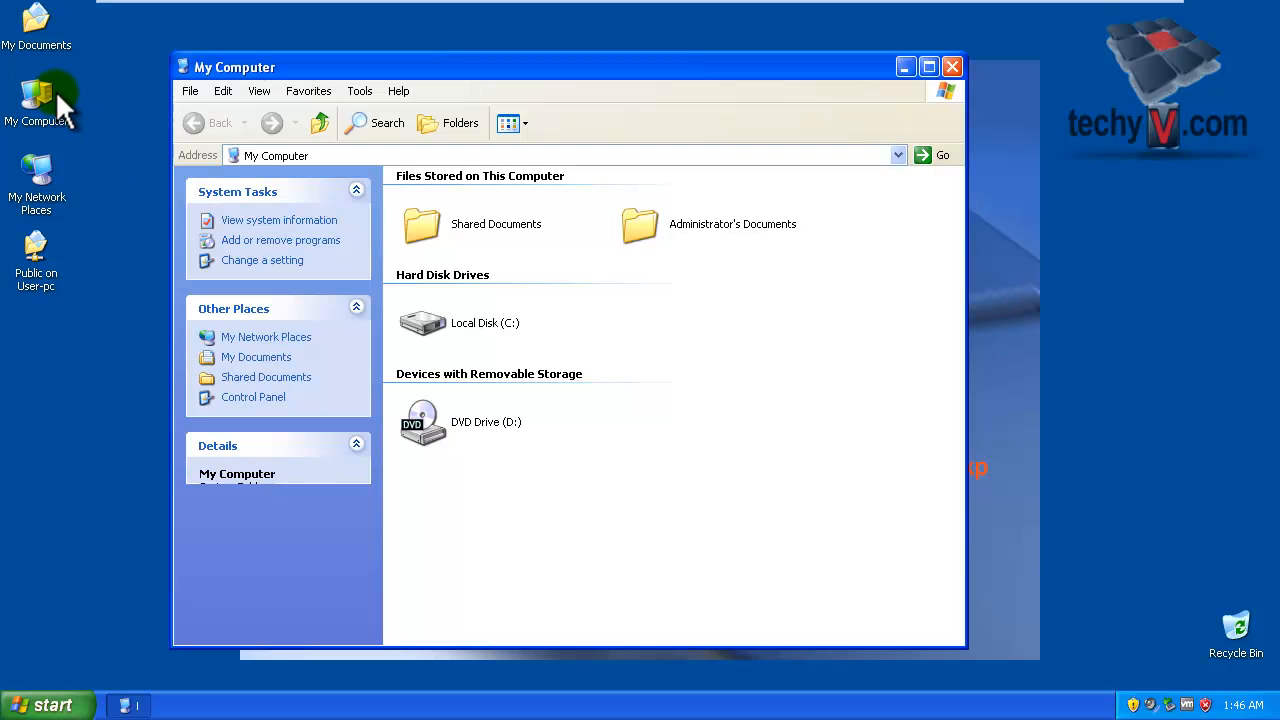
{"action": "double_click", "coordinate": [450, 310]}
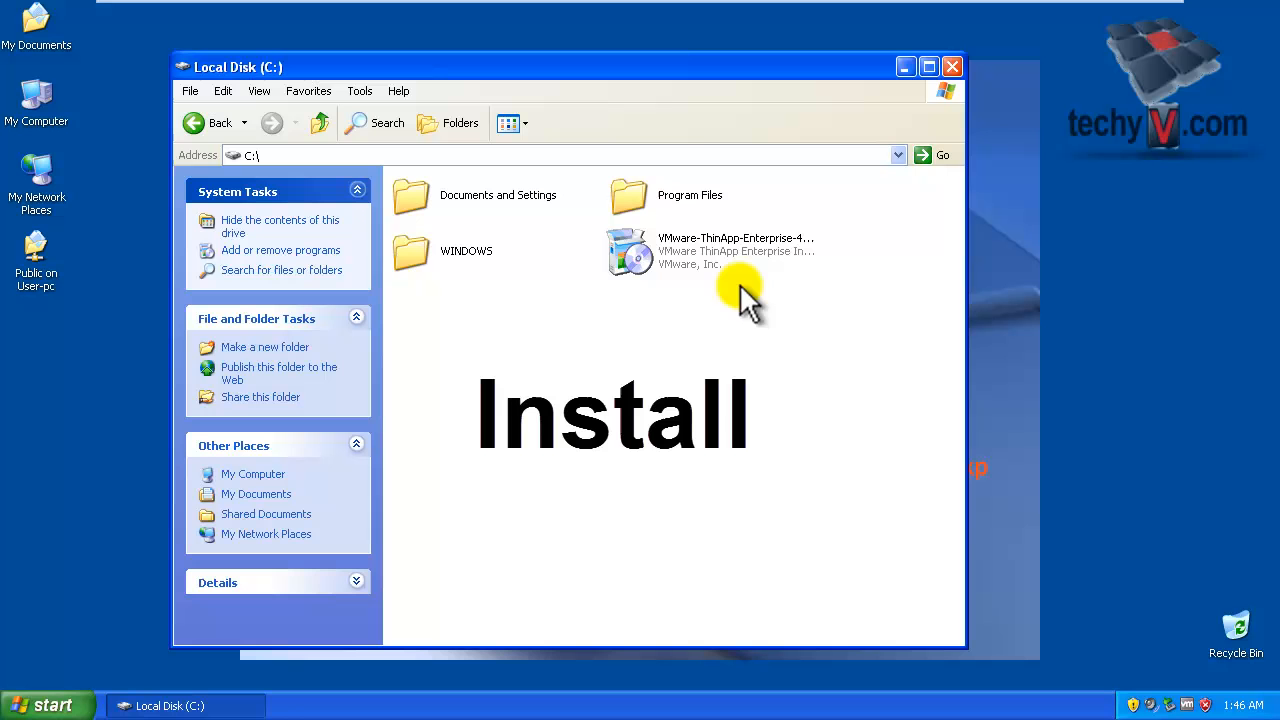
Step: Run the ThinApp Enterprise installer from C:\, accept the license agreement, and close the Local Disk (C:) window
{"action": "double_click", "coordinate": [631, 266]}
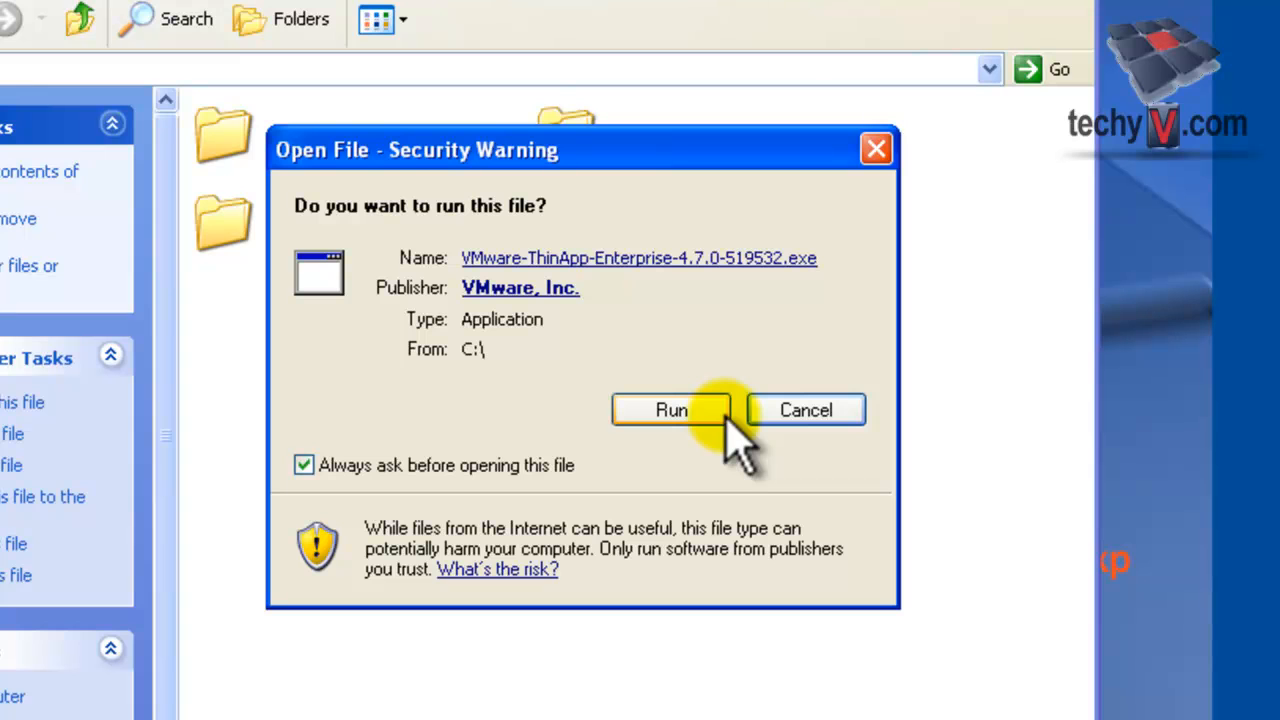
{"action": "left_click", "coordinate": [716, 420]}
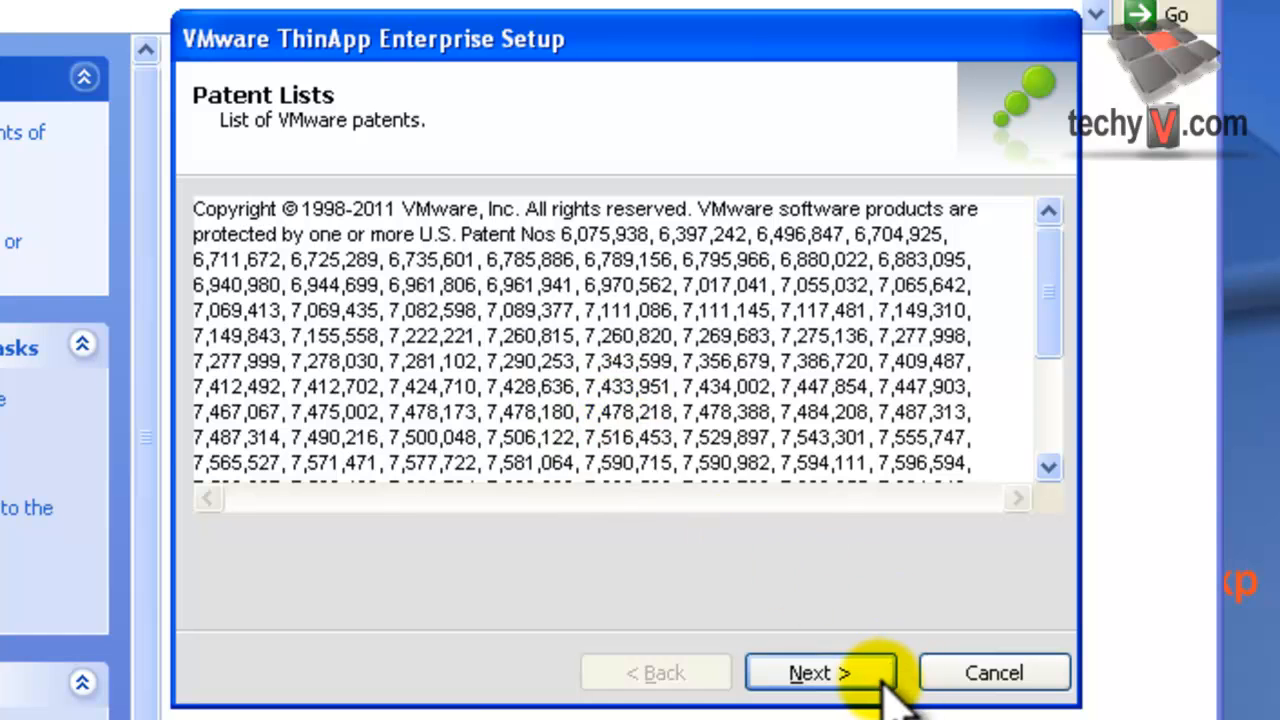
{"action": "left_click", "coordinate": [820, 673]}
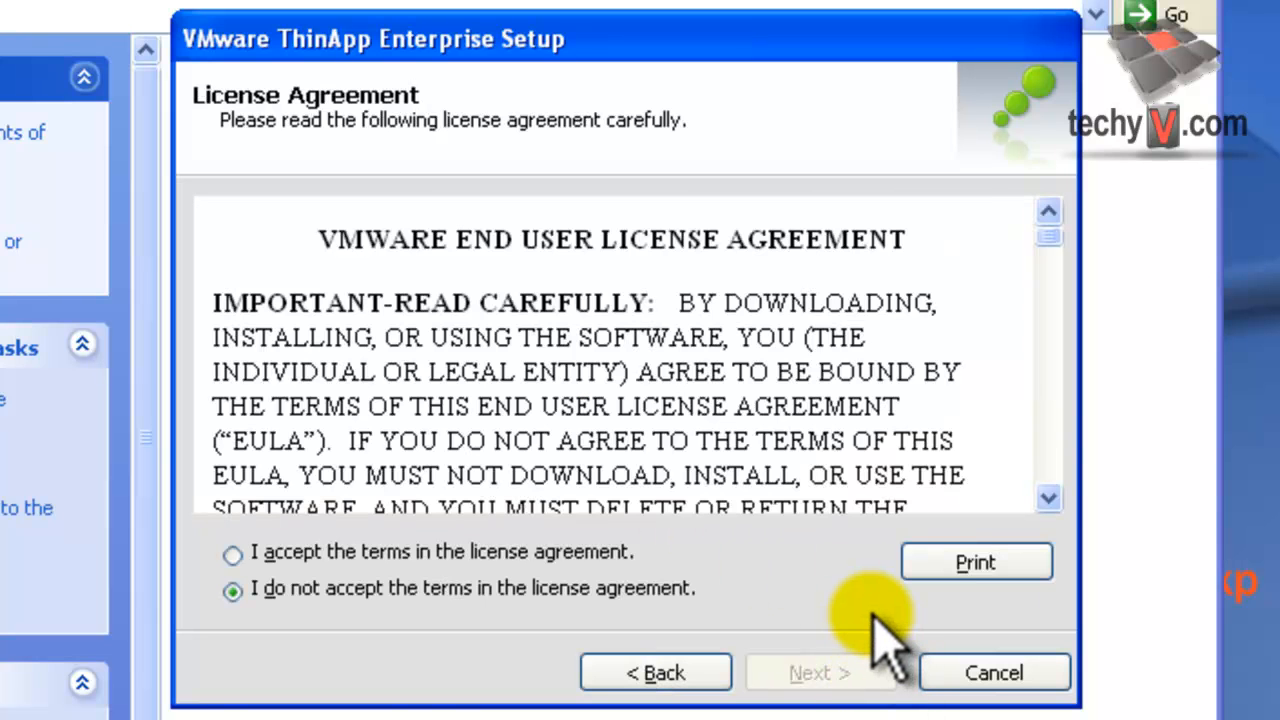
{"action": "left_click", "coordinate": [232, 555]}
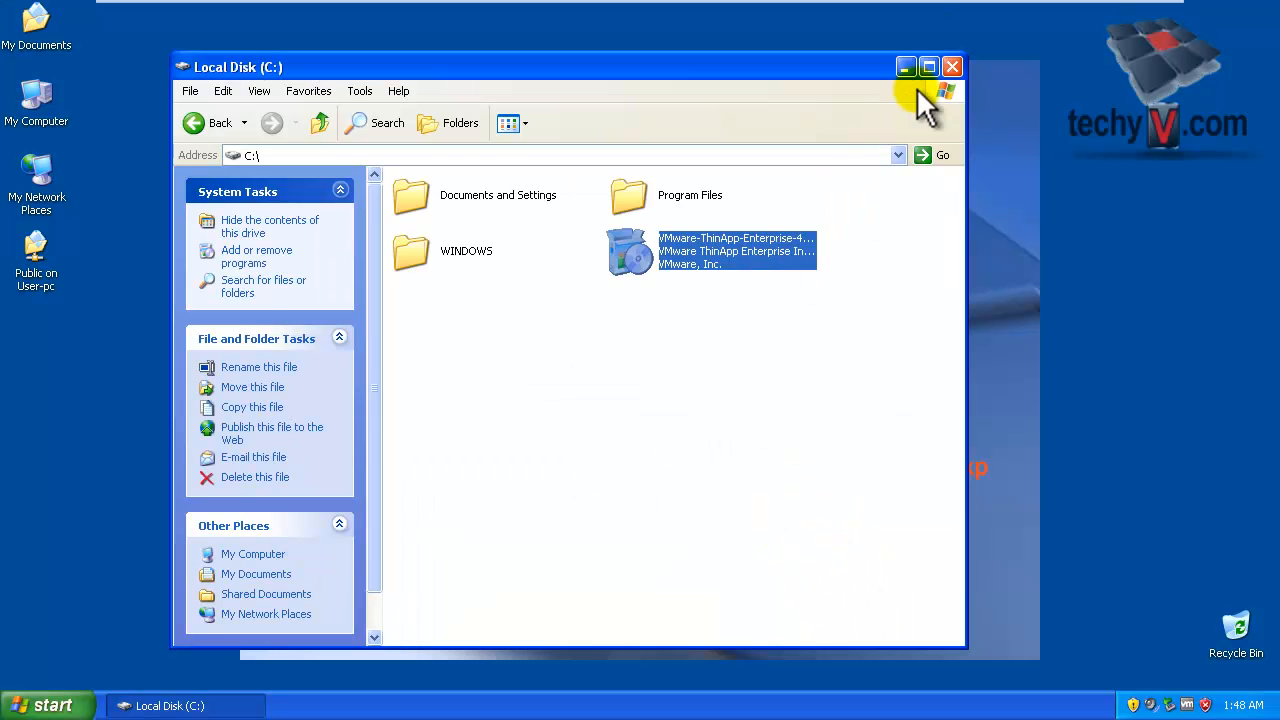
{"action": "left_click", "coordinate": [952, 67]}
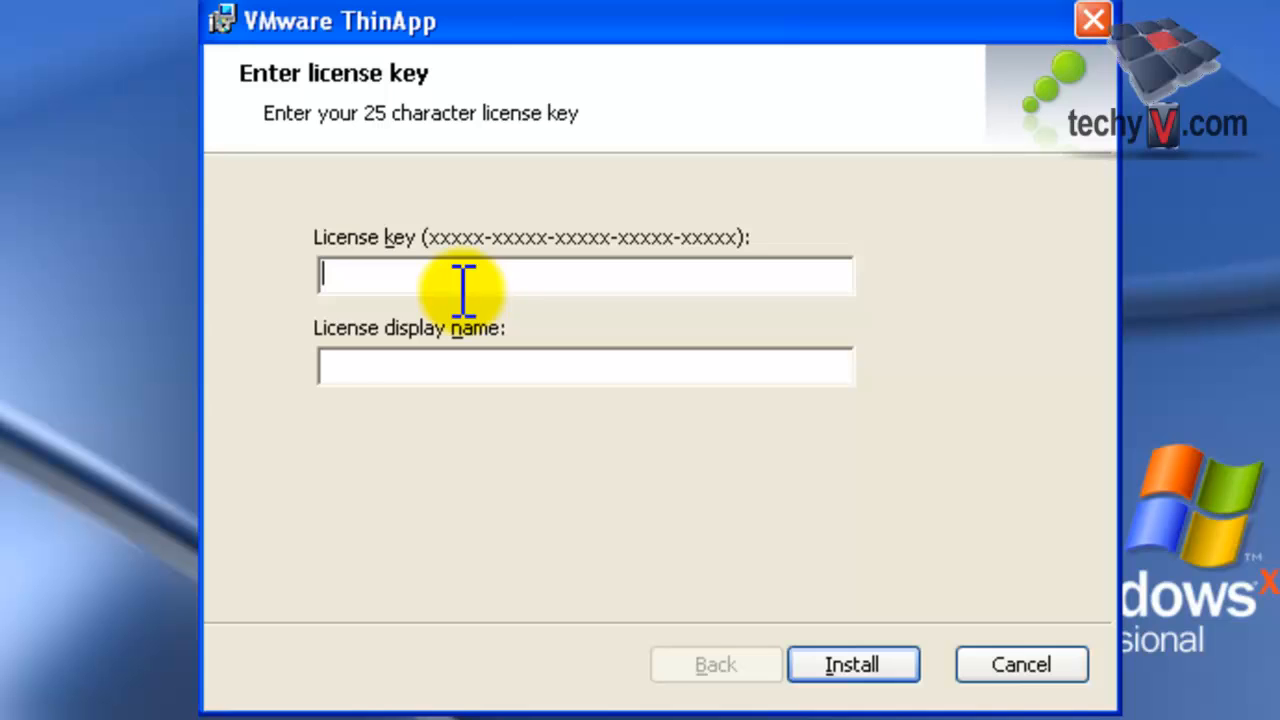
Step: Paste the ThinApp license key, enter the license display name, and install ThinApp through to the end of setup
{"action": "key", "text": "ctrl+v"}
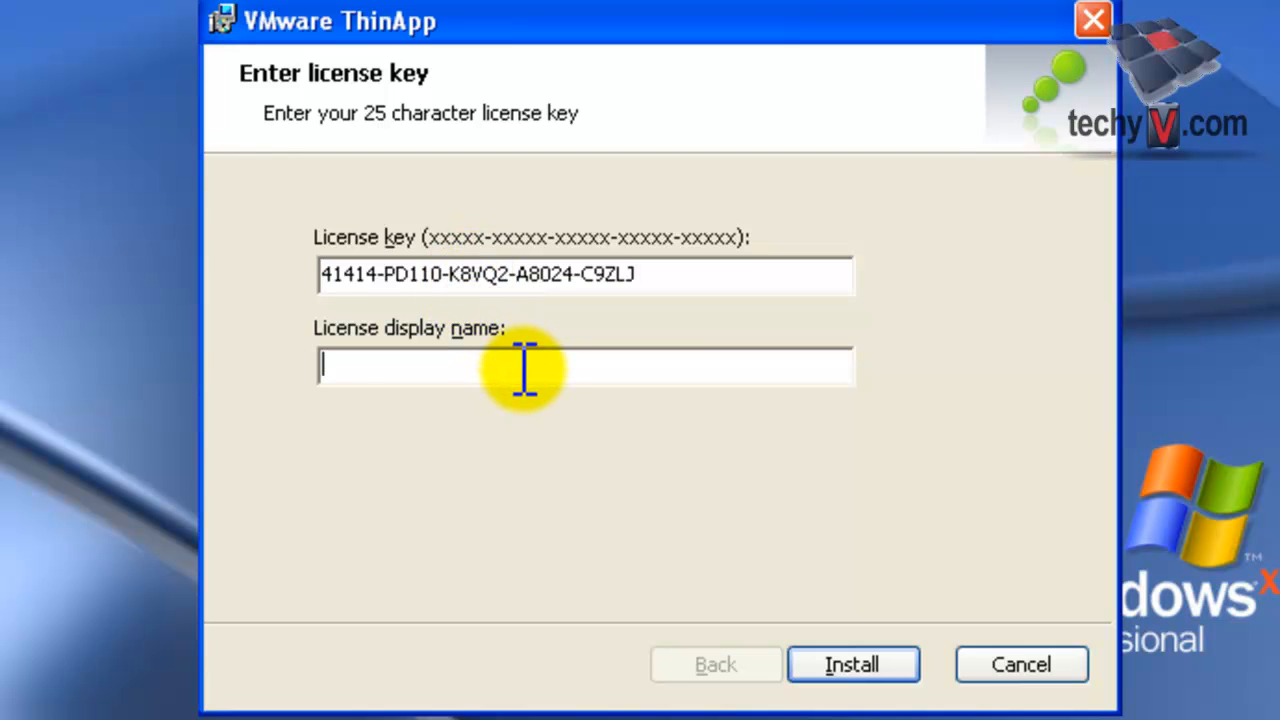
{"action": "left_click", "coordinate": [530, 352]}
{"action": "type", "text": "FRAN"}
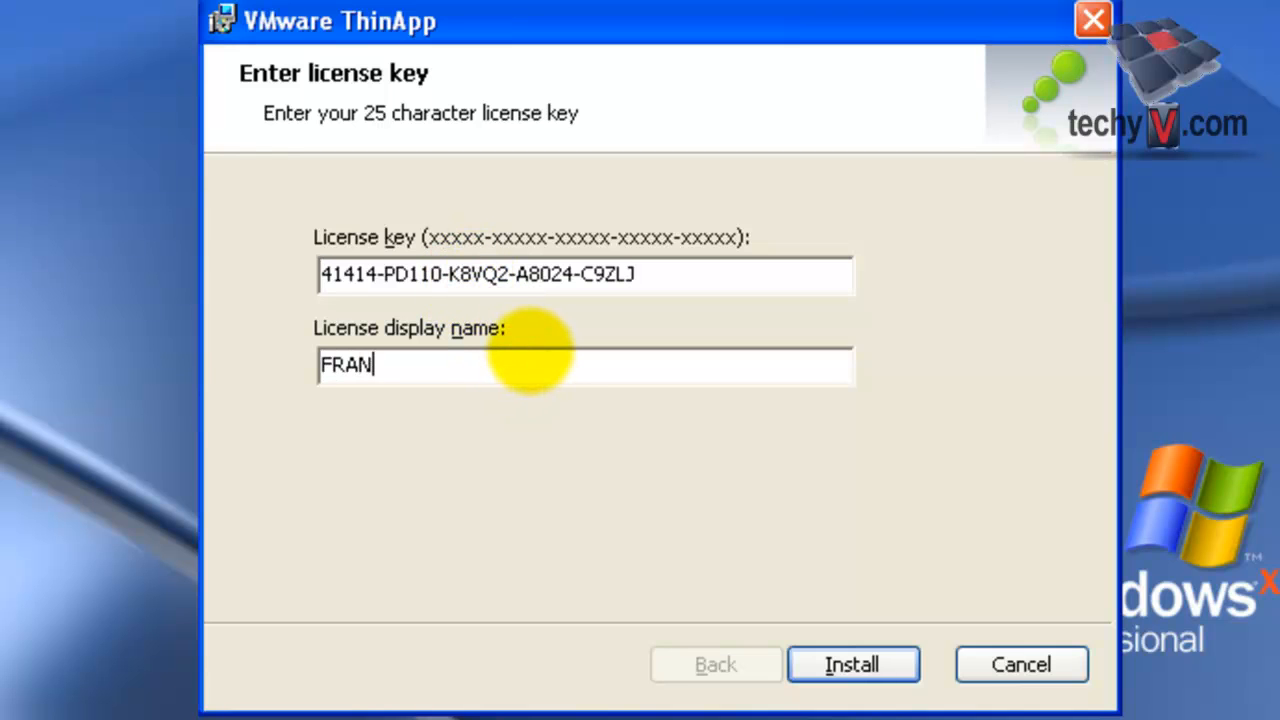
{"action": "type", "text": "K"}
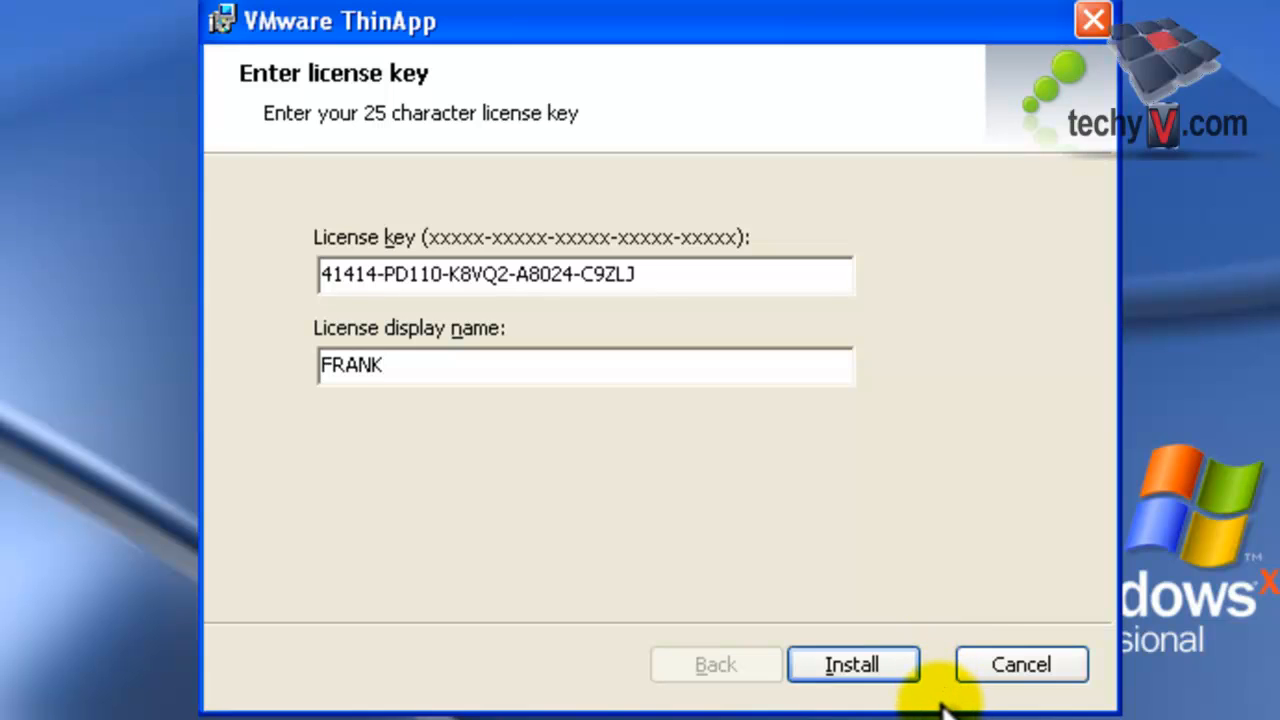
{"action": "left_click", "coordinate": [889, 672]}
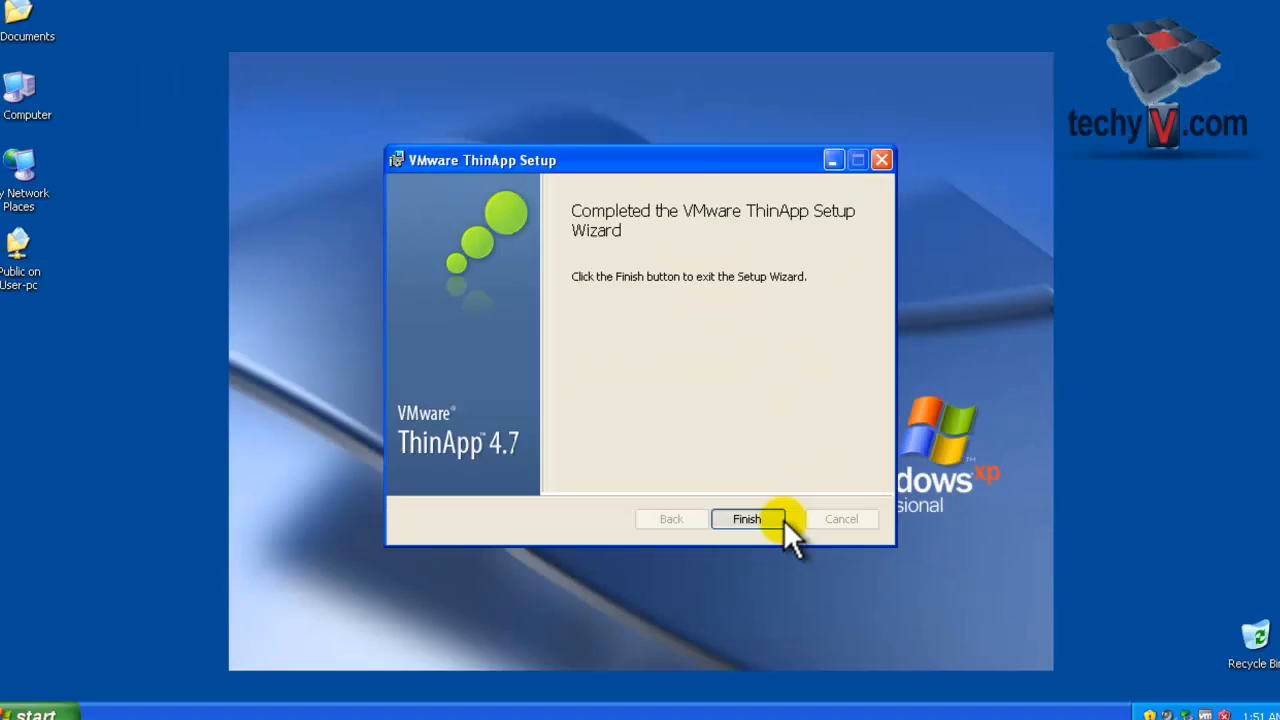
{"action": "left_click", "coordinate": [912, 668]}
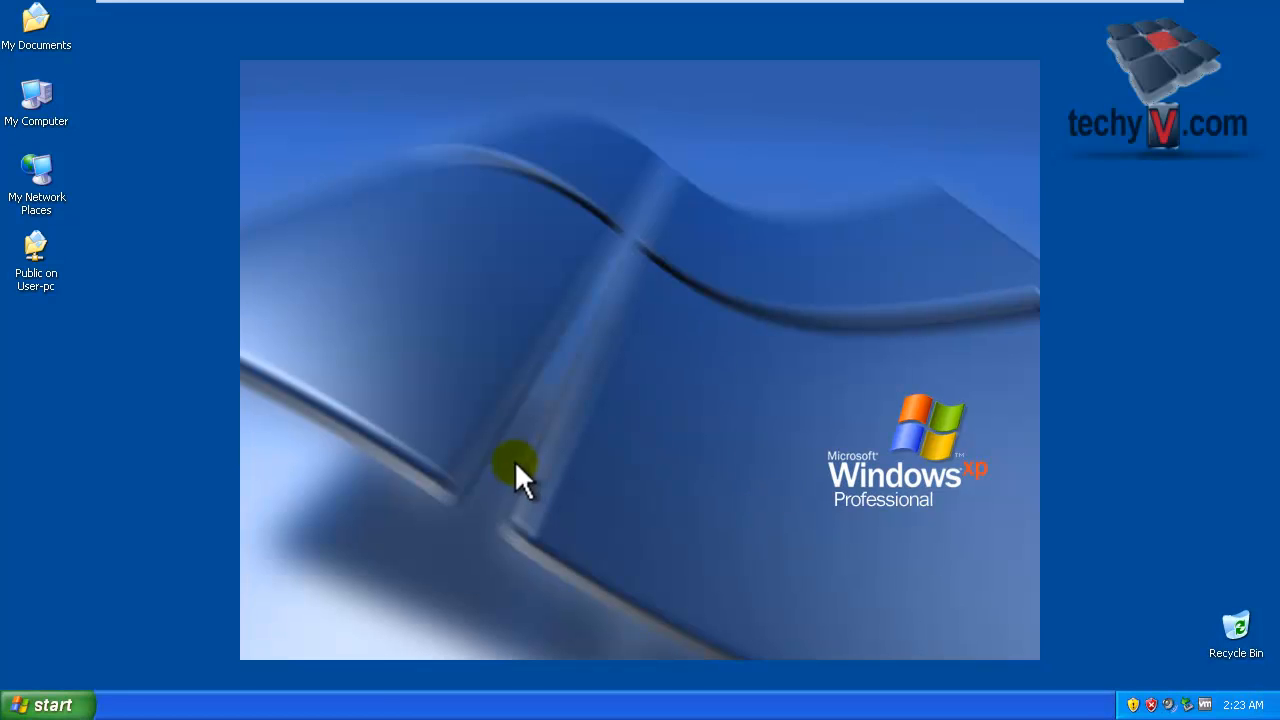
Step: Check the installed programs in Add or Remove Programs and close the Control Panel window behind it
{"action": "left_click", "coordinate": [90, 702]}
{"action": "left_click", "coordinate": [325, 488]}
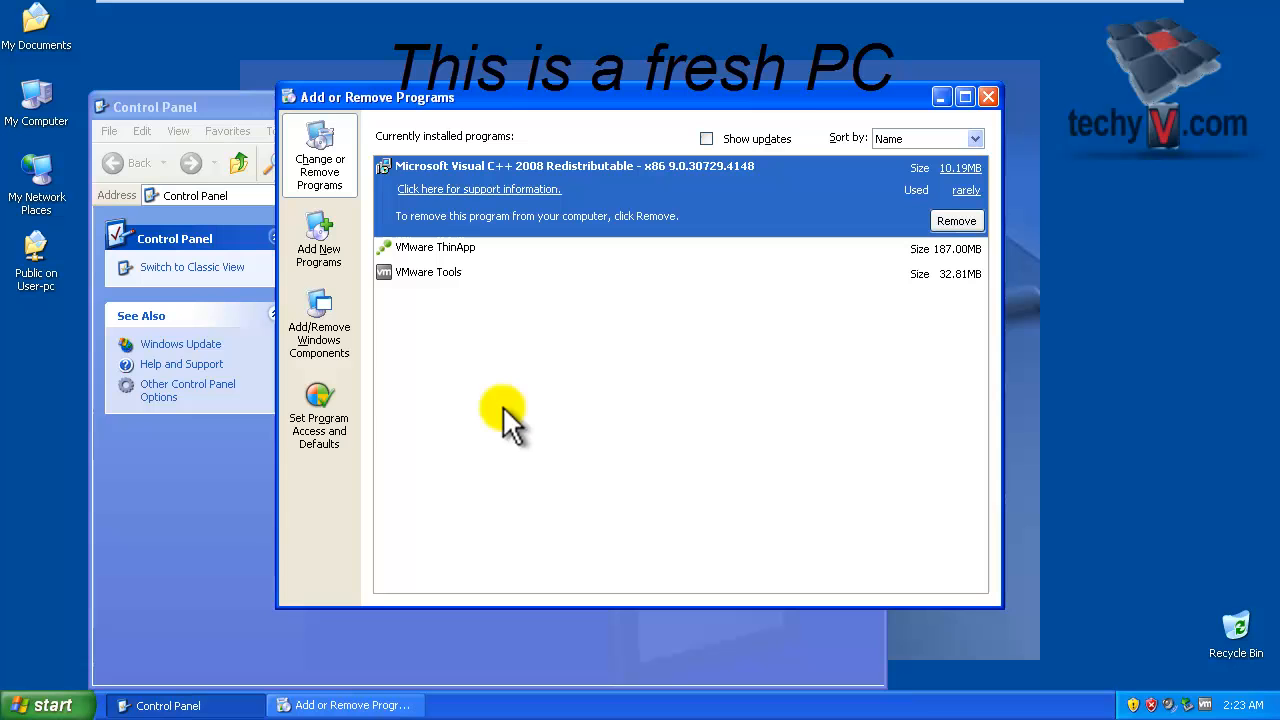
{"action": "left_click", "coordinate": [246, 111]}
{"action": "left_click", "coordinate": [876, 109]}
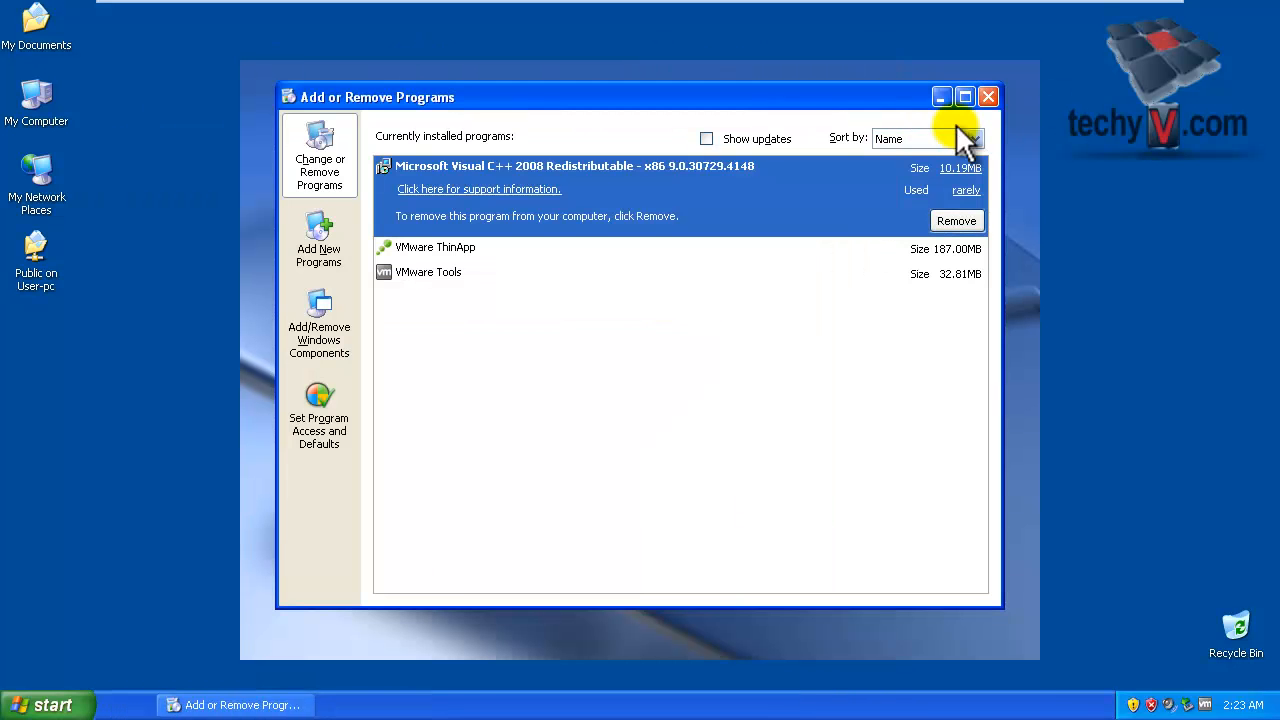
Step: Close Add or Remove Programs and take a snapshot of the Windows XP Pro SP3 virtual machine named Snapshot 1
{"action": "left_click", "coordinate": [988, 98]}
{"action": "left_click", "coordinate": [240, 15]}
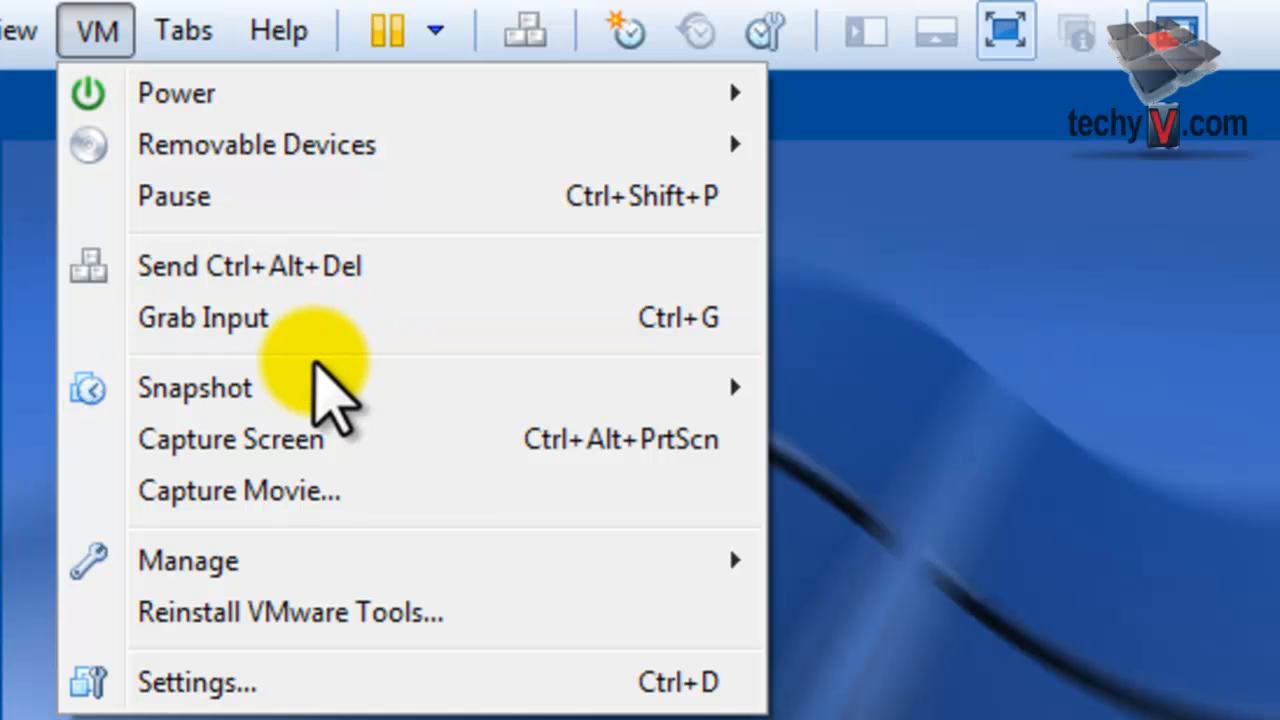
{"action": "mouse_move", "coordinate": [429, 394]}
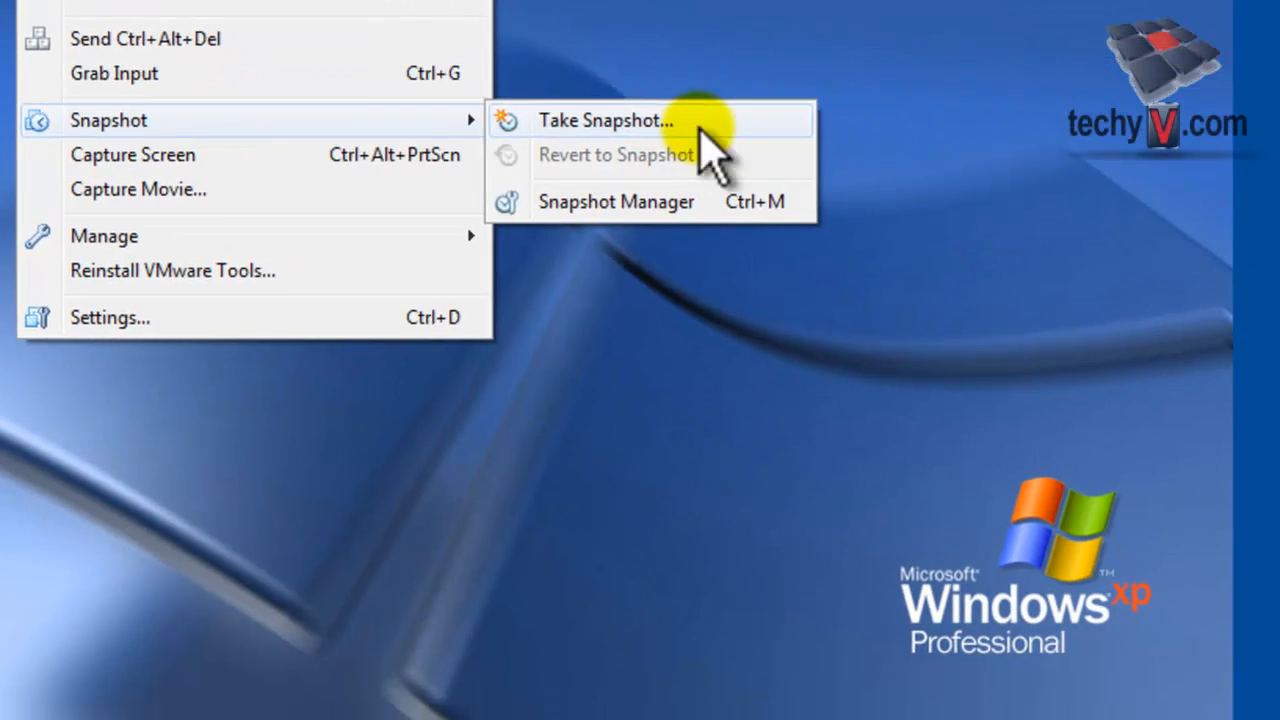
{"action": "left_click", "coordinate": [810, 245]}
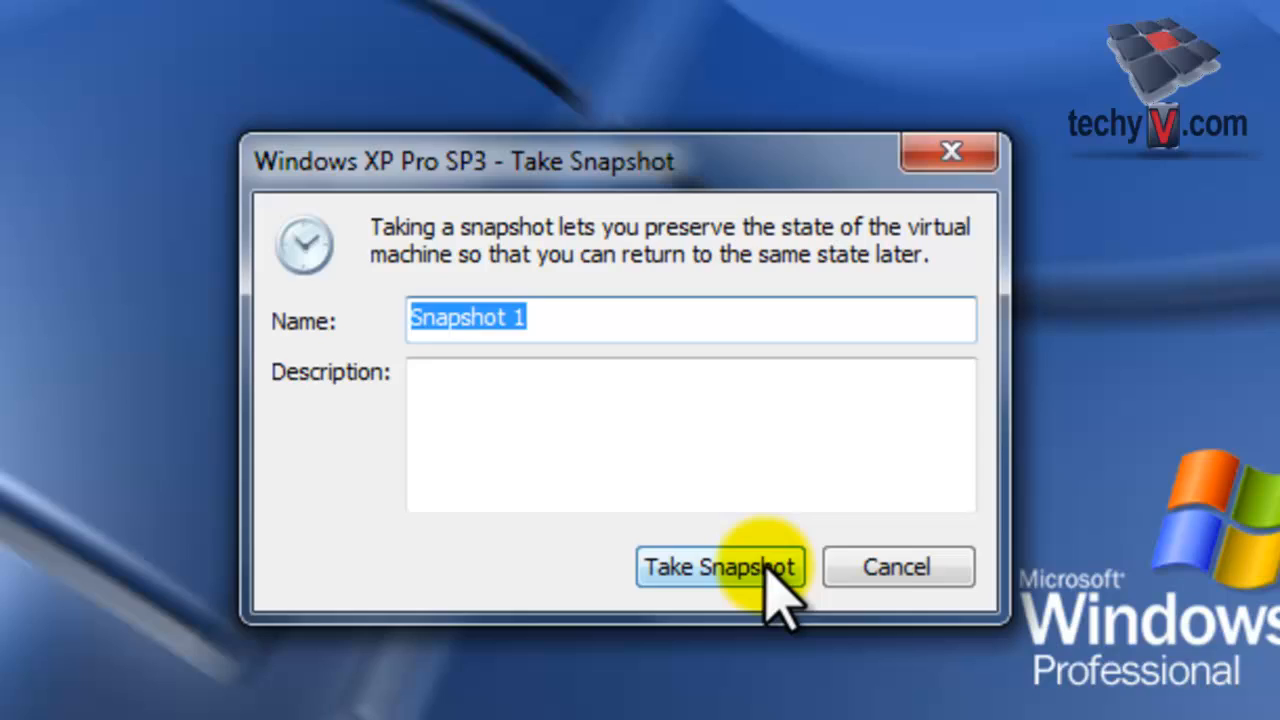
{"action": "left_click", "coordinate": [766, 566]}
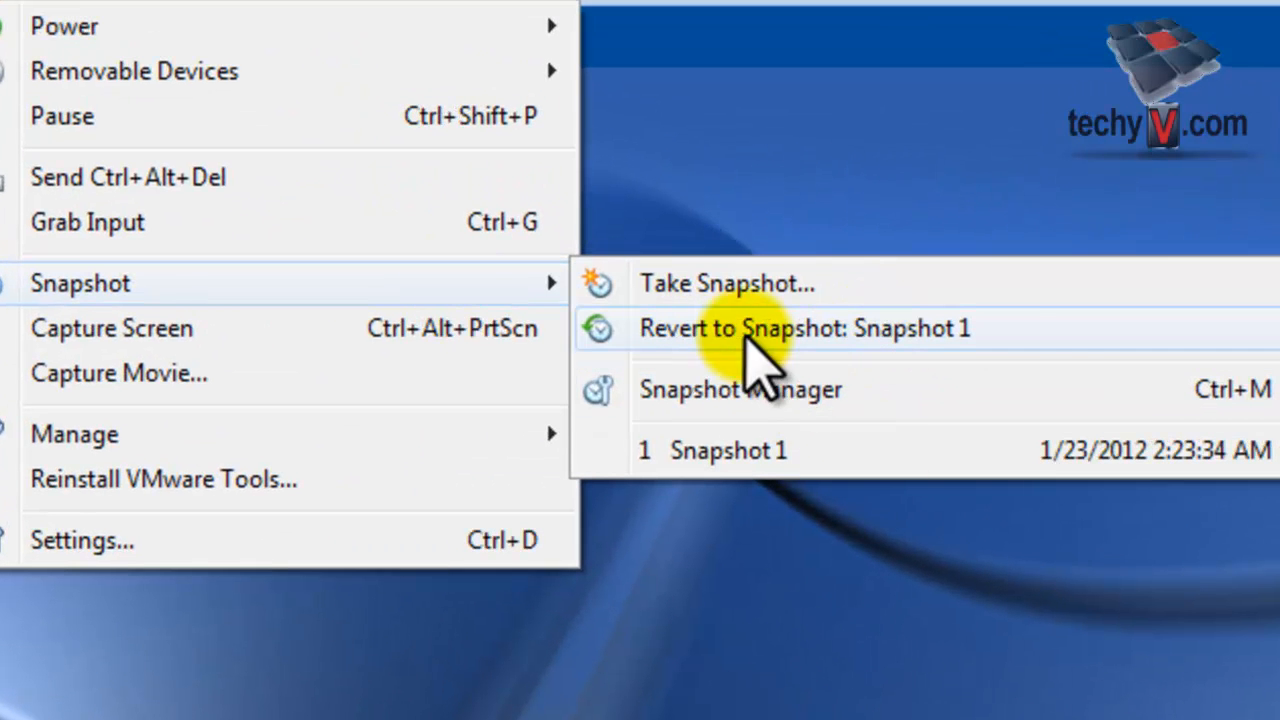
{"action": "left_click", "coordinate": [1010, 310]}
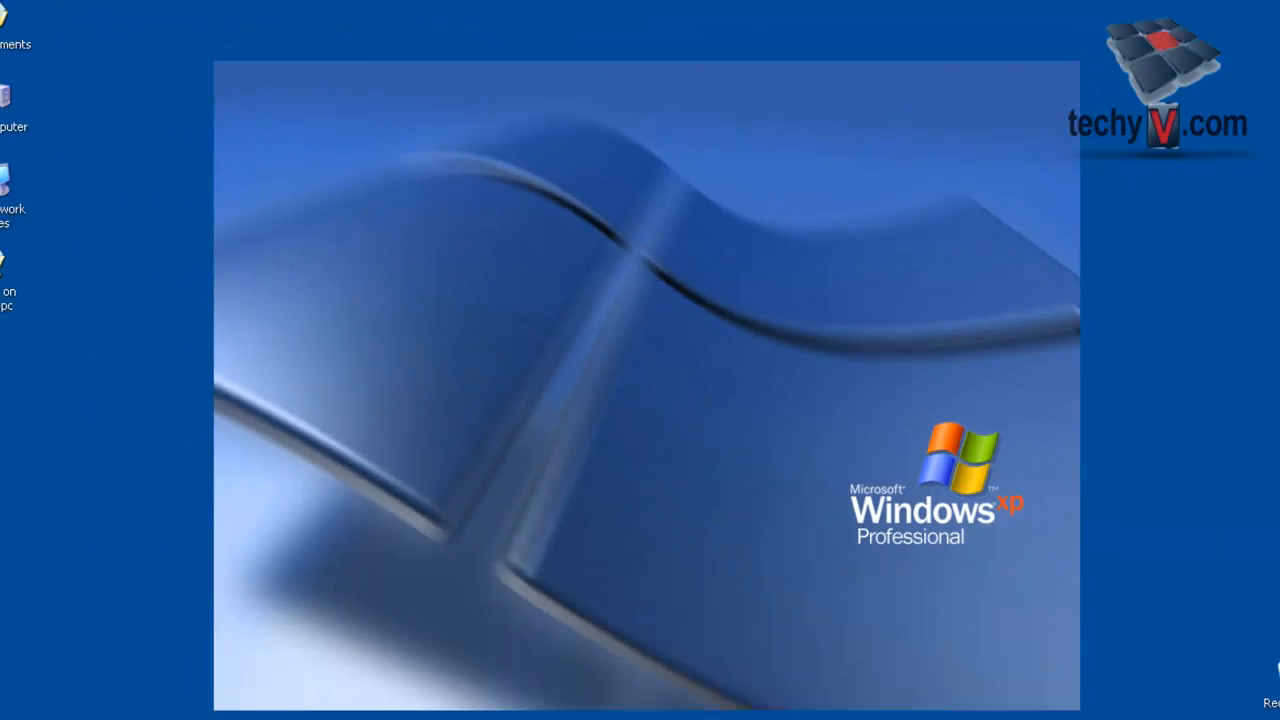
Step: Launch ThinApp Setup Capture and run the prescan of the clean system
{"action": "left_click", "coordinate": [45, 705]}
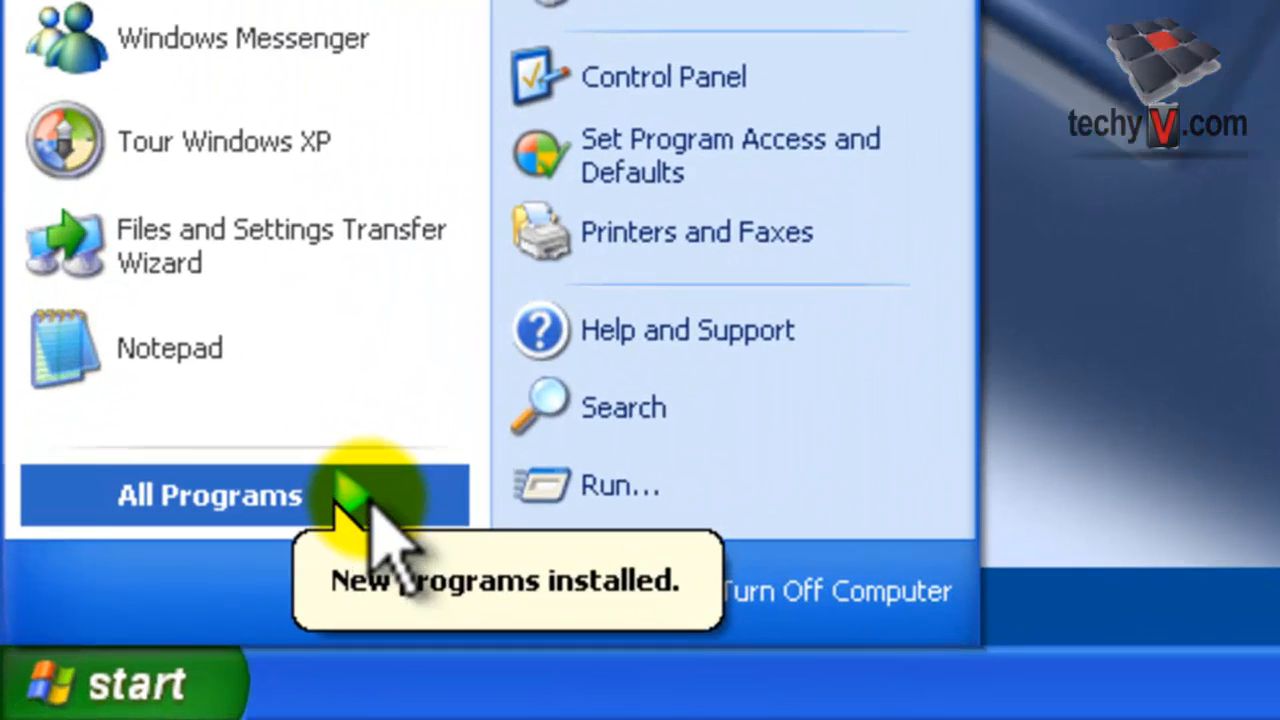
{"action": "mouse_move", "coordinate": [142, 634]}
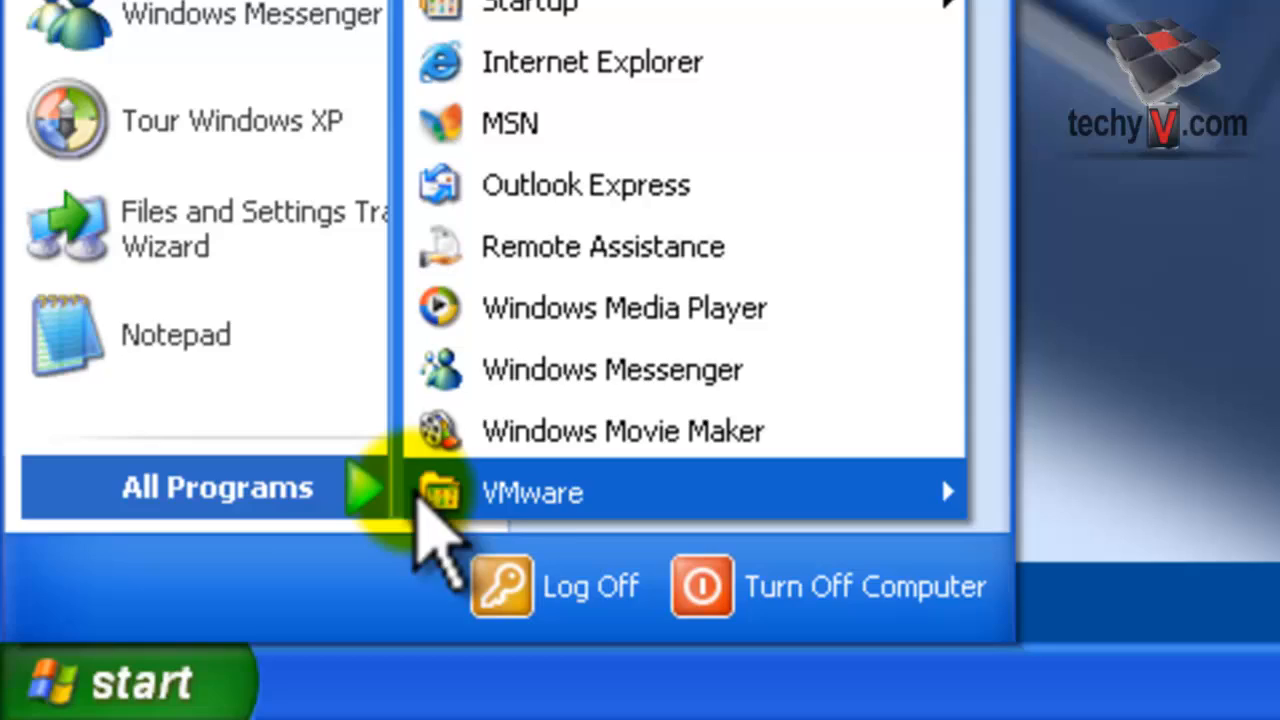
{"action": "mouse_move", "coordinate": [800, 505]}
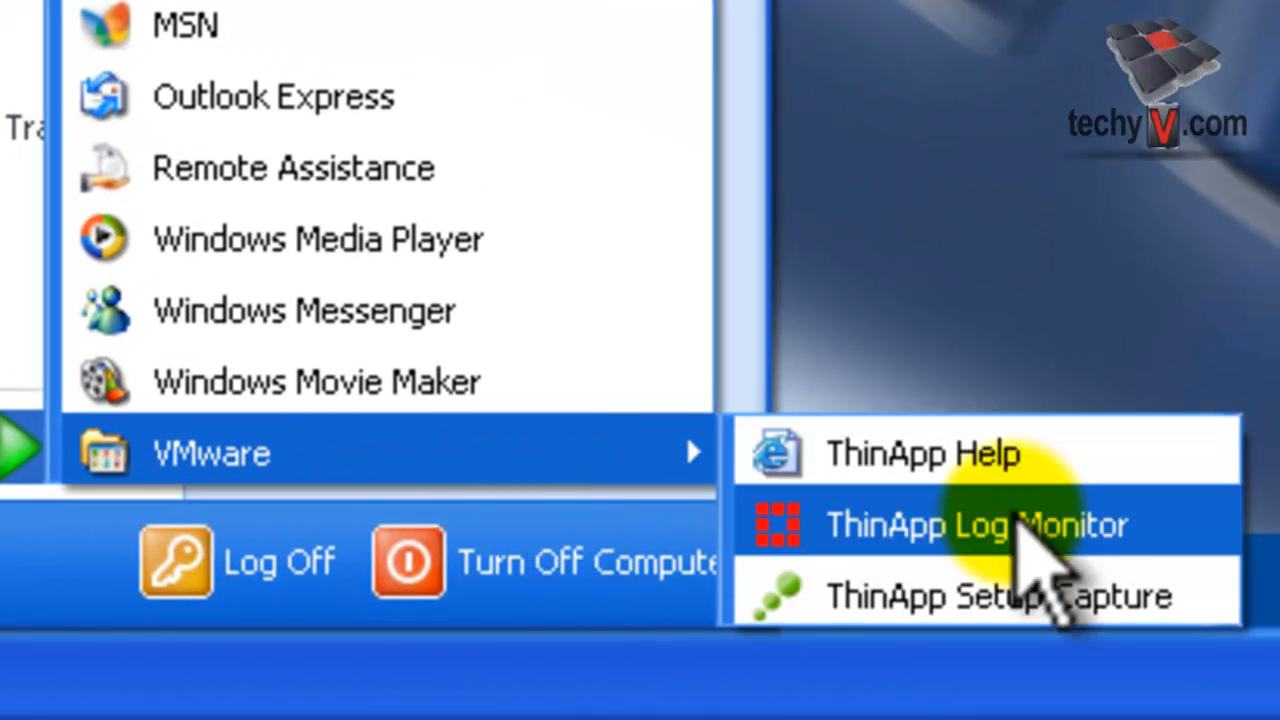
{"action": "left_click", "coordinate": [1223, 622]}
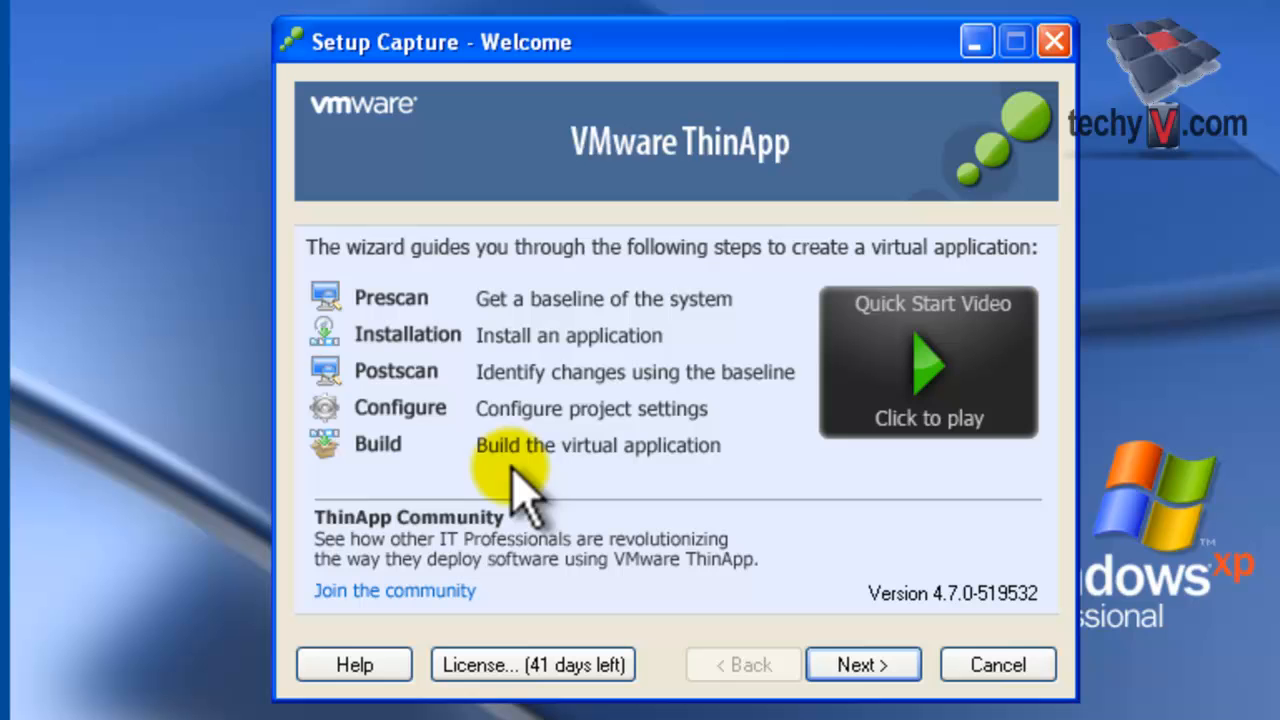
{"action": "left_click", "coordinate": [906, 663]}
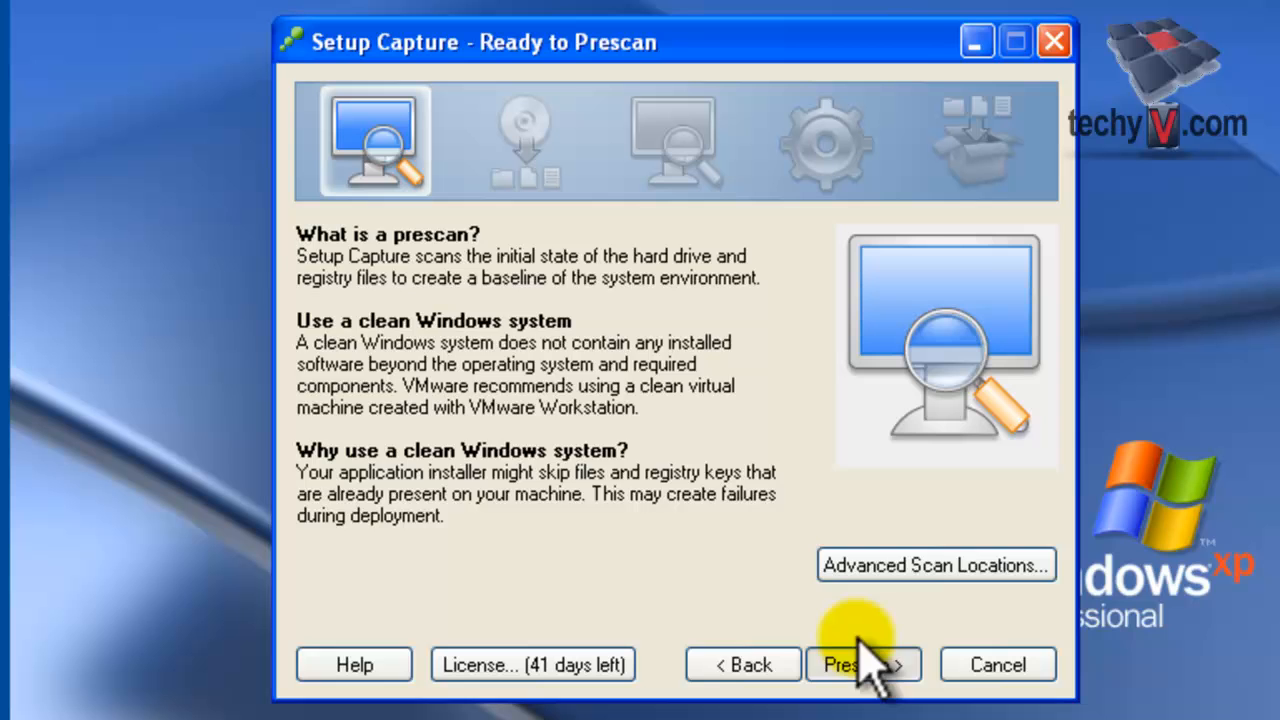
{"action": "left_click", "coordinate": [886, 665]}
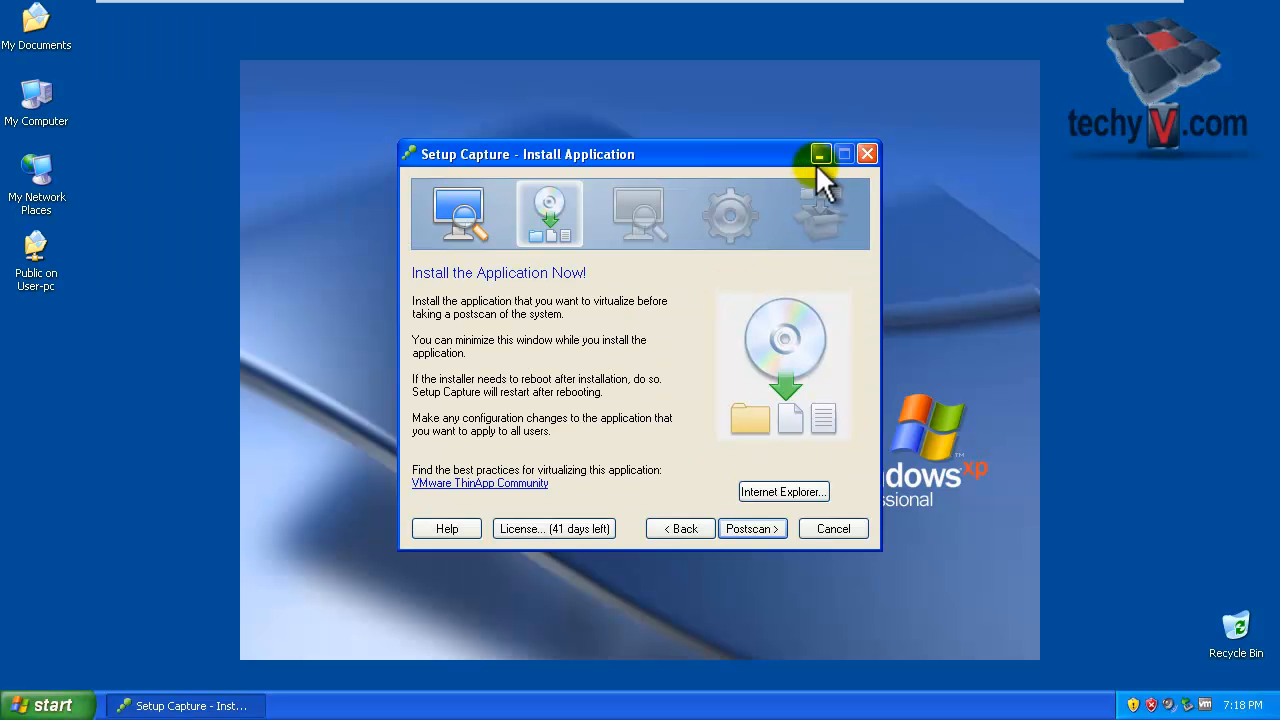
Step: Minimize Setup Capture, run the Adobe CS5.5 Master Collection installer from DVD Drive (D:), and accept its license agreement
{"action": "left_click", "coordinate": [819, 154]}
{"action": "double_click", "coordinate": [35, 100]}
{"action": "double_click", "coordinate": [443, 435]}
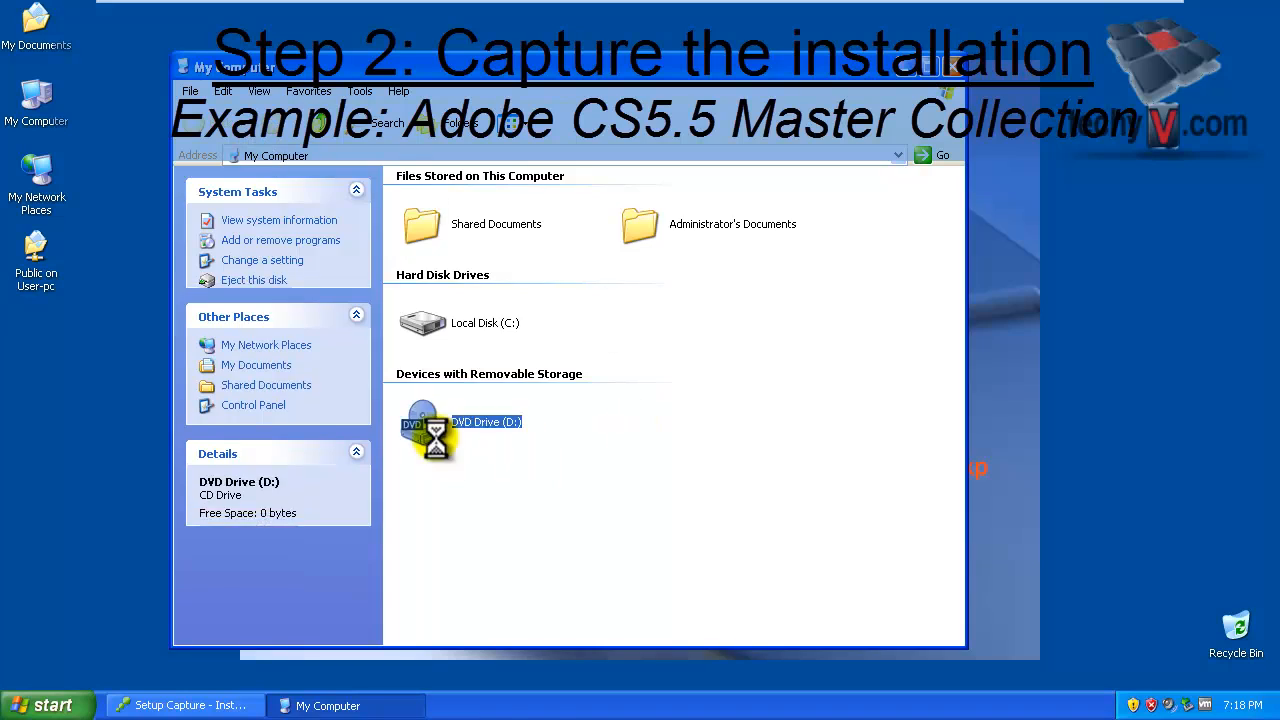
{"action": "double_click", "coordinate": [729, 225]}
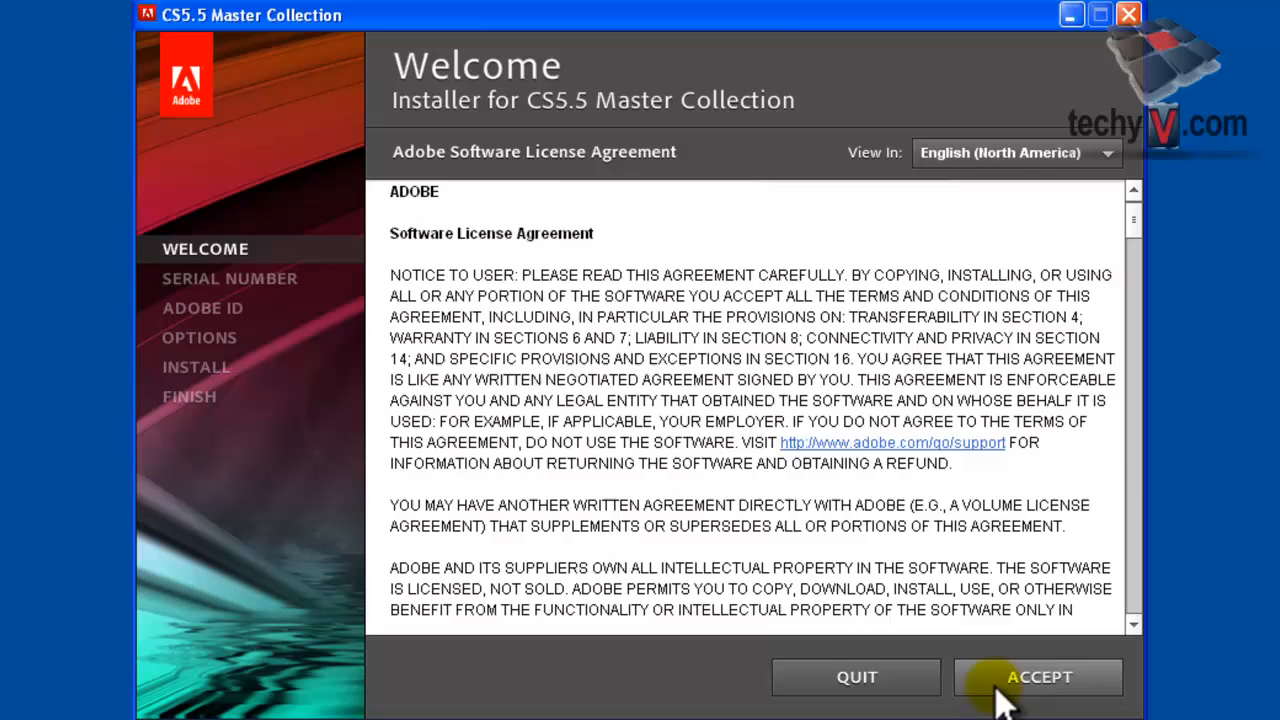
{"action": "left_click", "coordinate": [938, 604]}
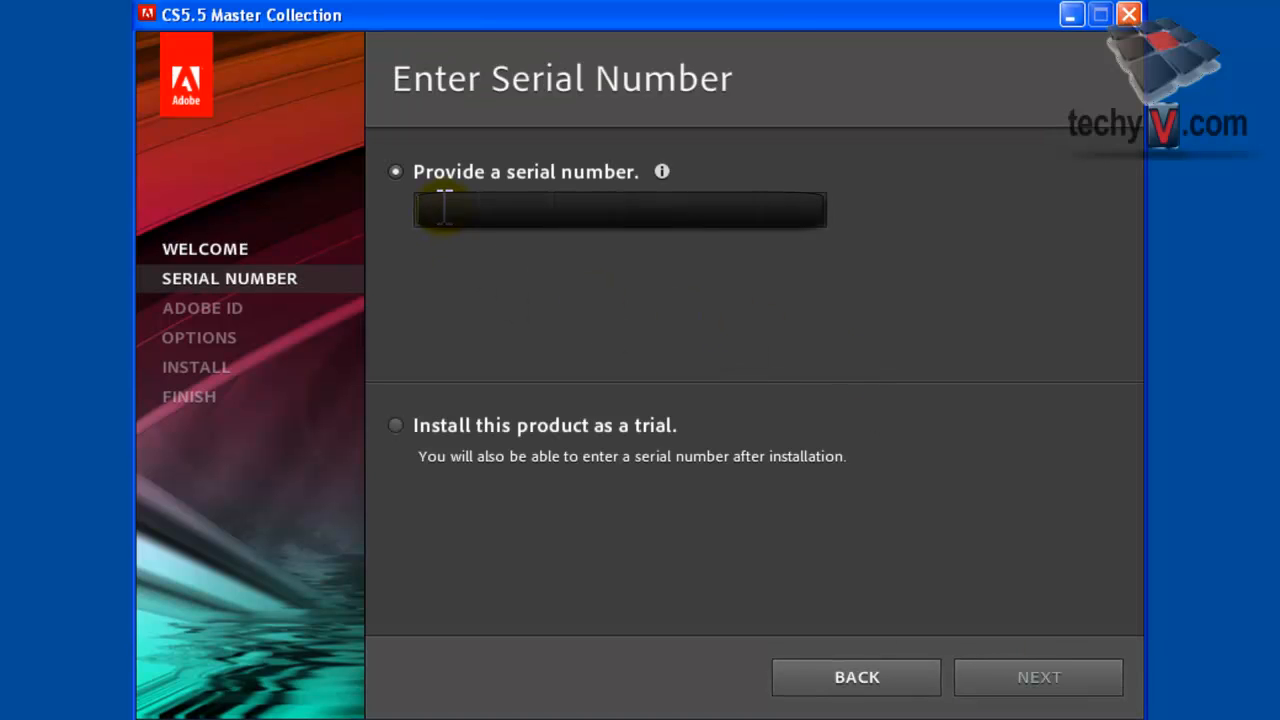
Step: Paste the Adobe serial number, choose English (North America) as the language, and continue to the install options
{"action": "key", "text": "ctrl+v"}
{"action": "left_click", "coordinate": [1116, 180]}
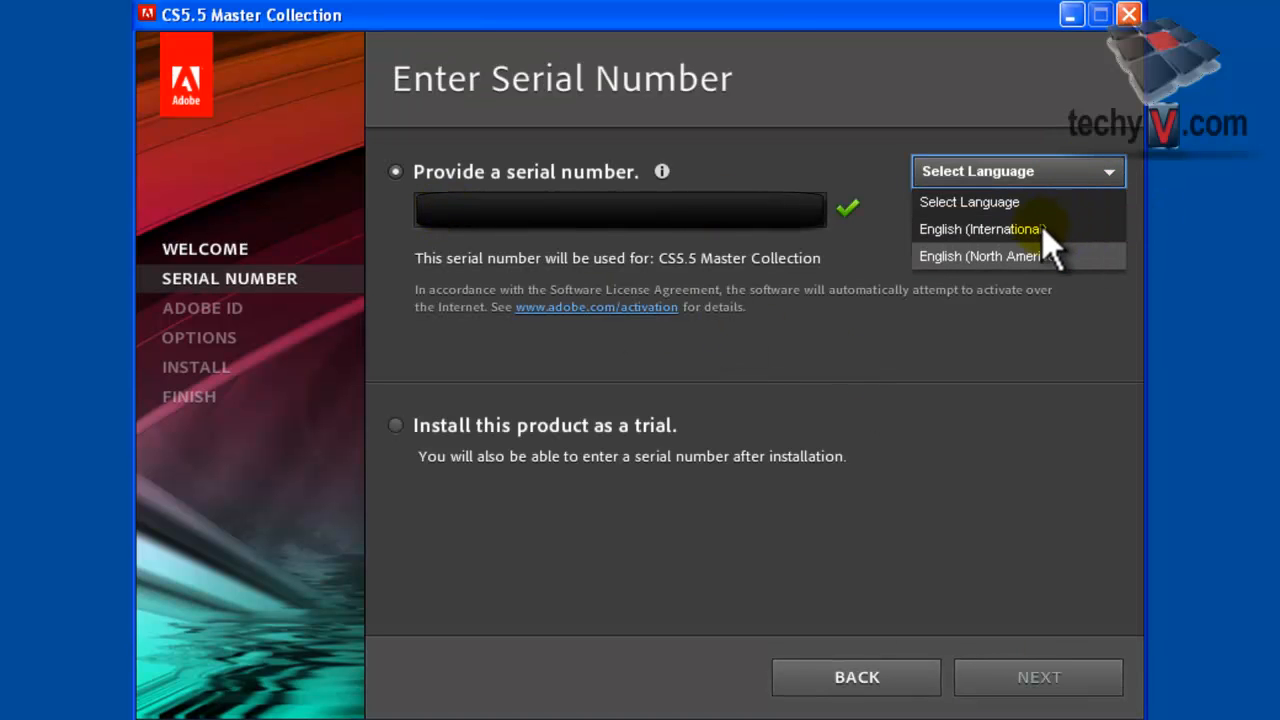
{"action": "left_click", "coordinate": [1050, 256]}
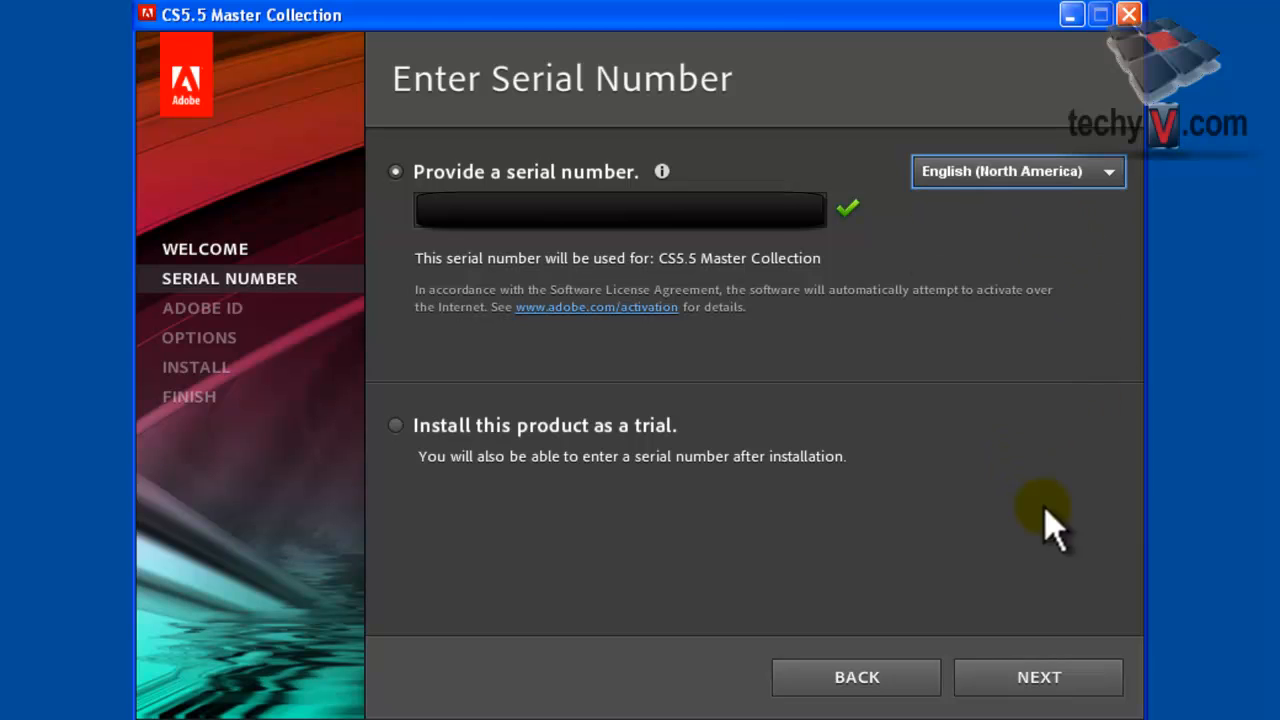
{"action": "left_click", "coordinate": [1100, 688]}
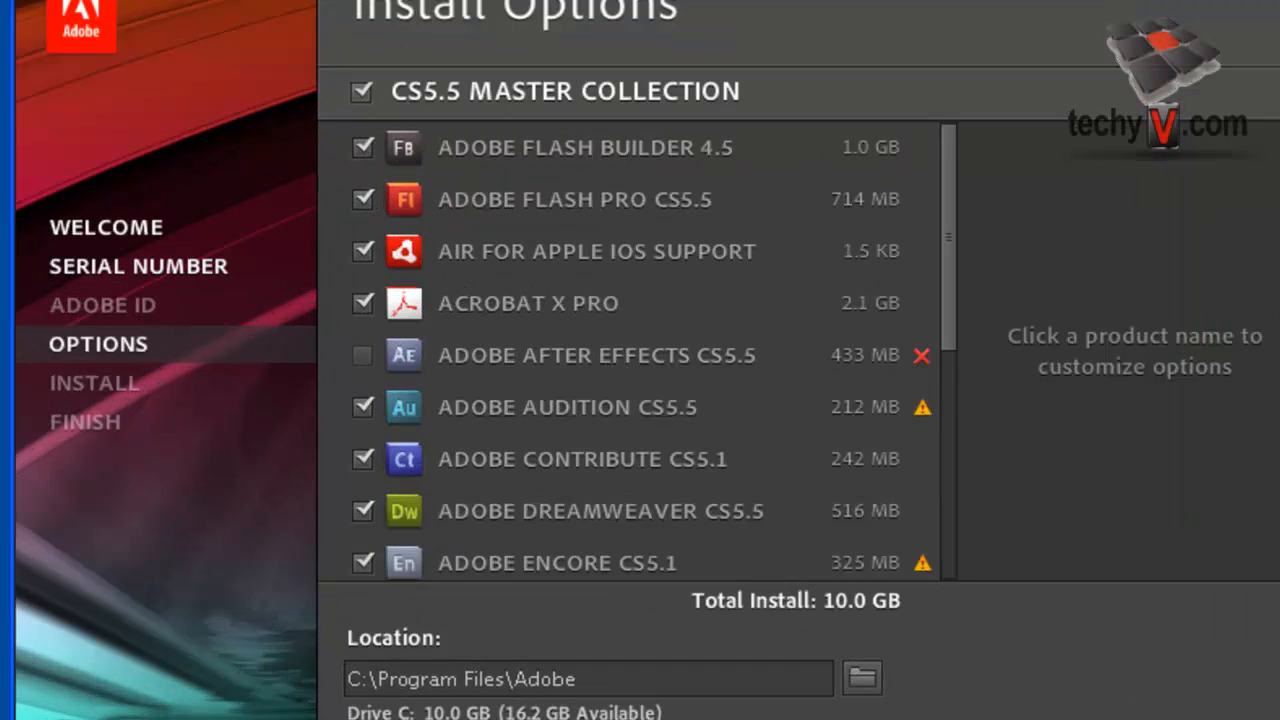
Step: Deselect the whole Master Collection, select only Adobe Photoshop CS5.1 and Adobe Illustrator CS5.1, and complete their installation
{"action": "left_click", "coordinate": [312, 22]}
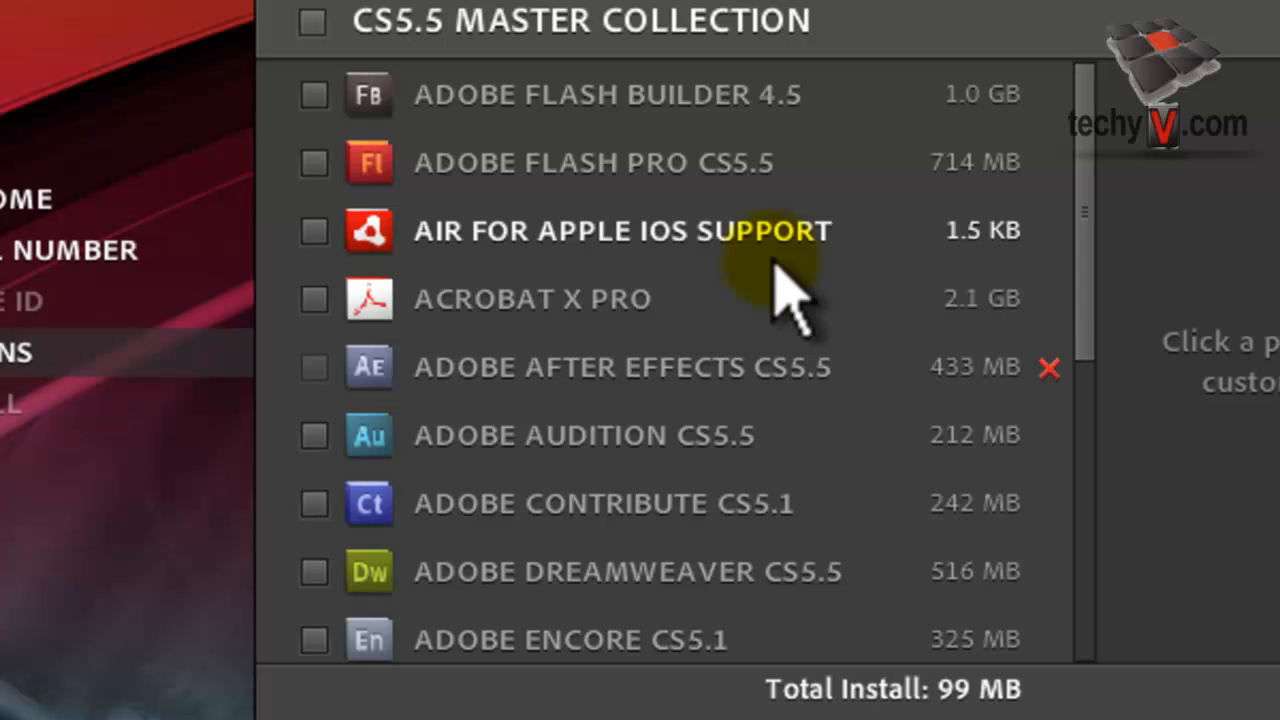
{"action": "left_click_drag", "start_coordinate": [1083, 263], "coordinate": [1120, 648]}
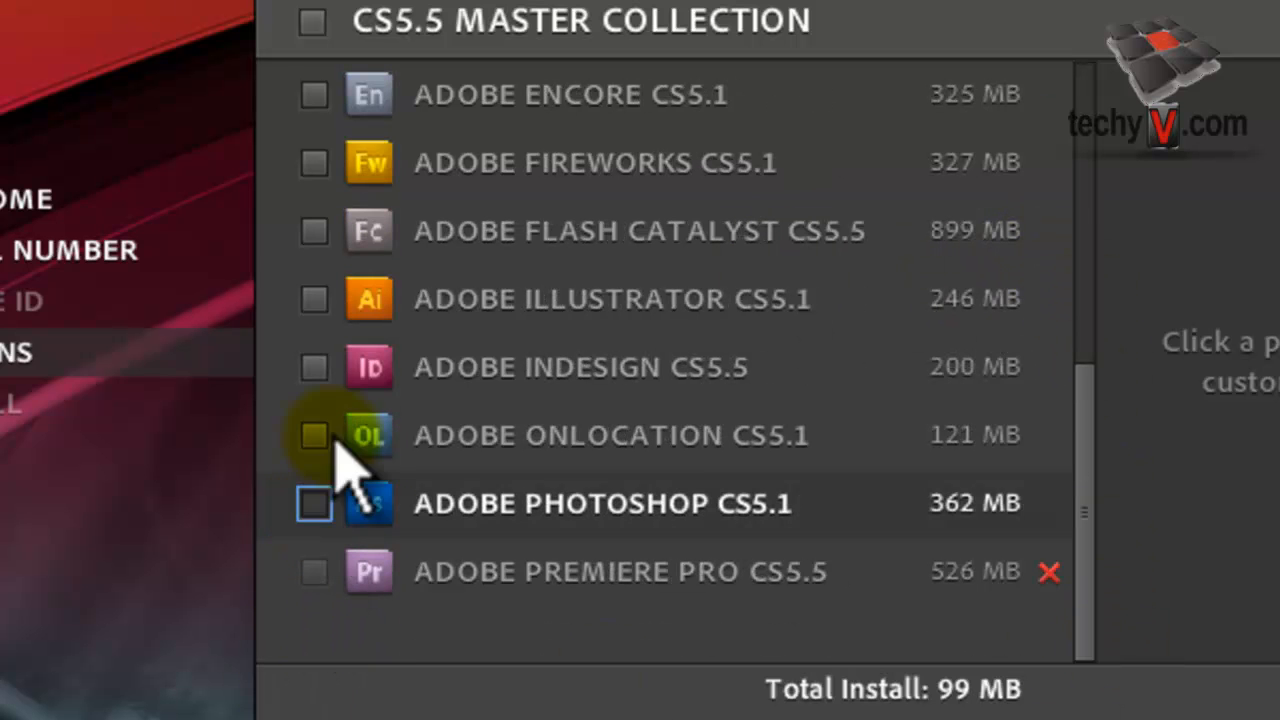
{"action": "left_click", "coordinate": [314, 504]}
{"action": "left_click", "coordinate": [322, 300]}
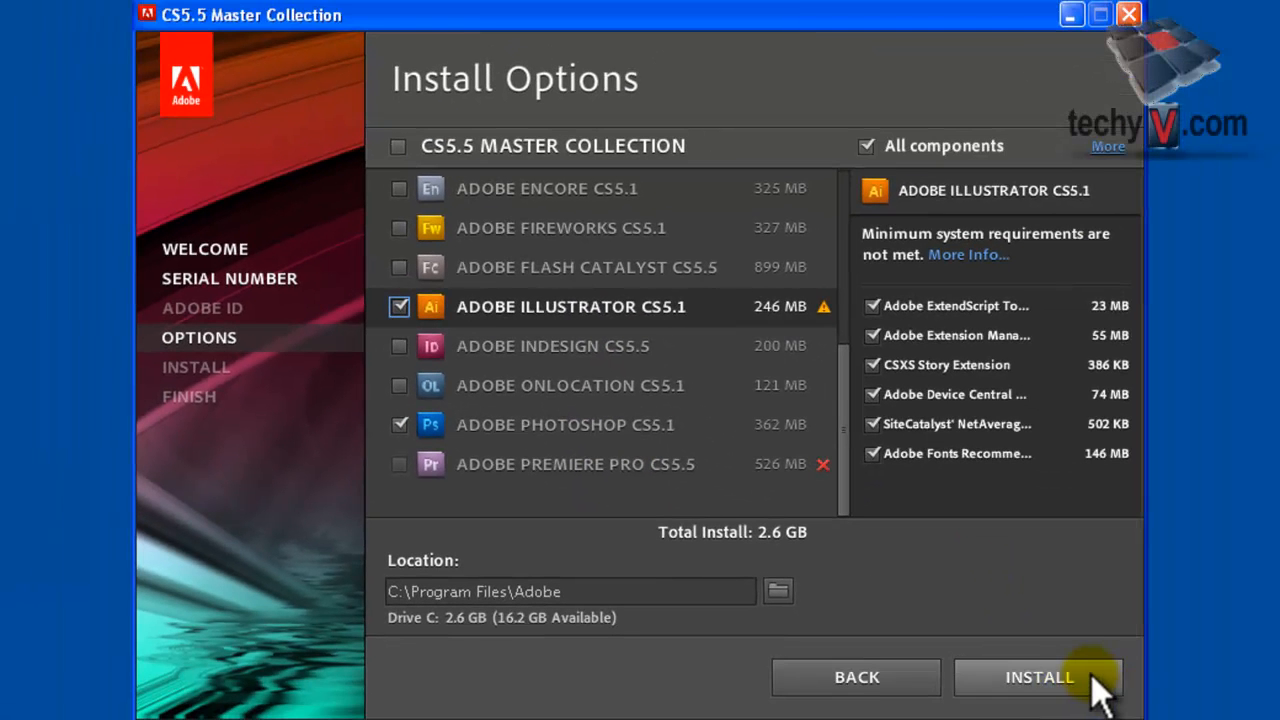
{"action": "left_click", "coordinate": [1093, 675]}
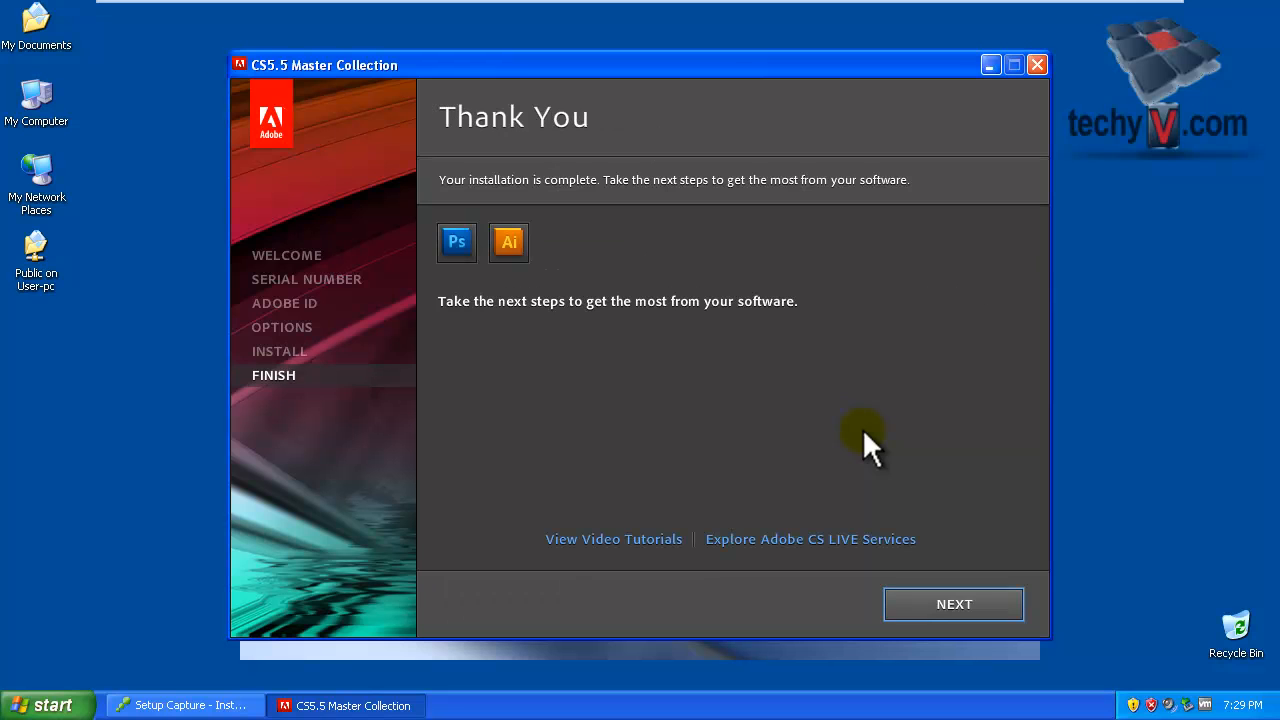
{"action": "left_click", "coordinate": [1014, 607]}
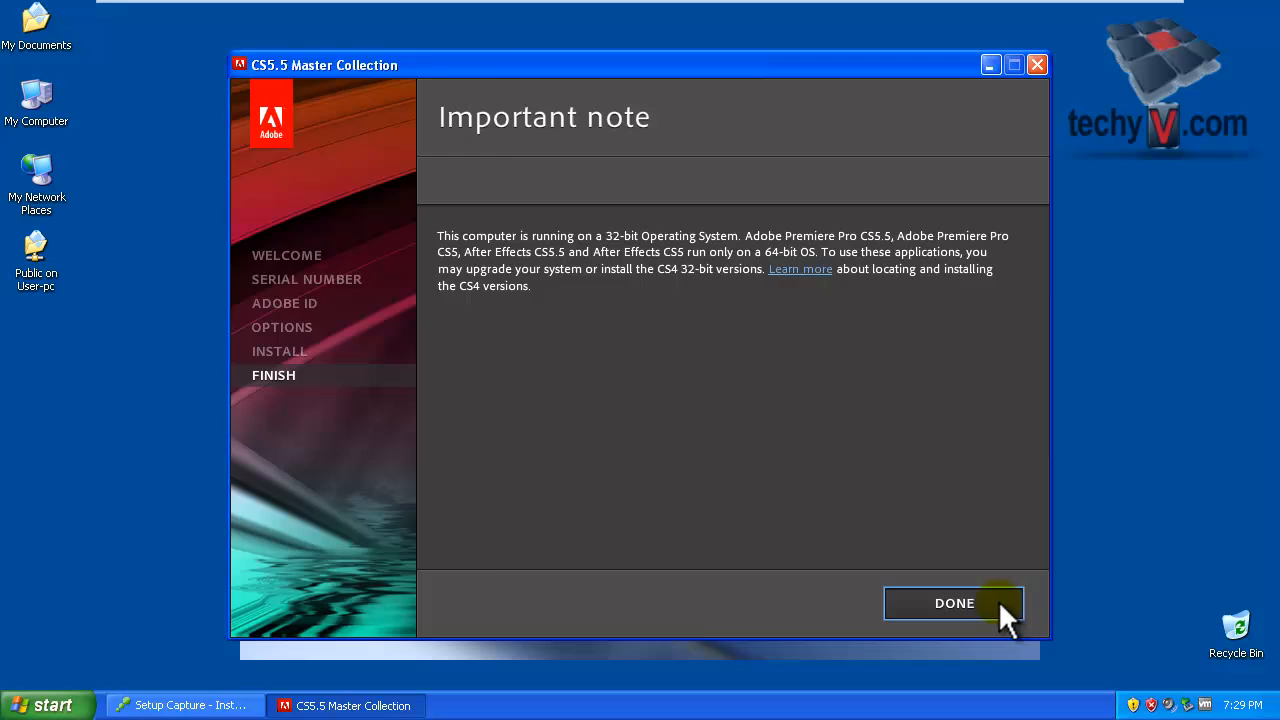
{"action": "left_click", "coordinate": [999, 590]}
Step: Launch the installed Adobe Photoshop CS5.1 and open its update manager
{"action": "left_click", "coordinate": [42, 708]}
{"action": "left_click", "coordinate": [110, 632]}
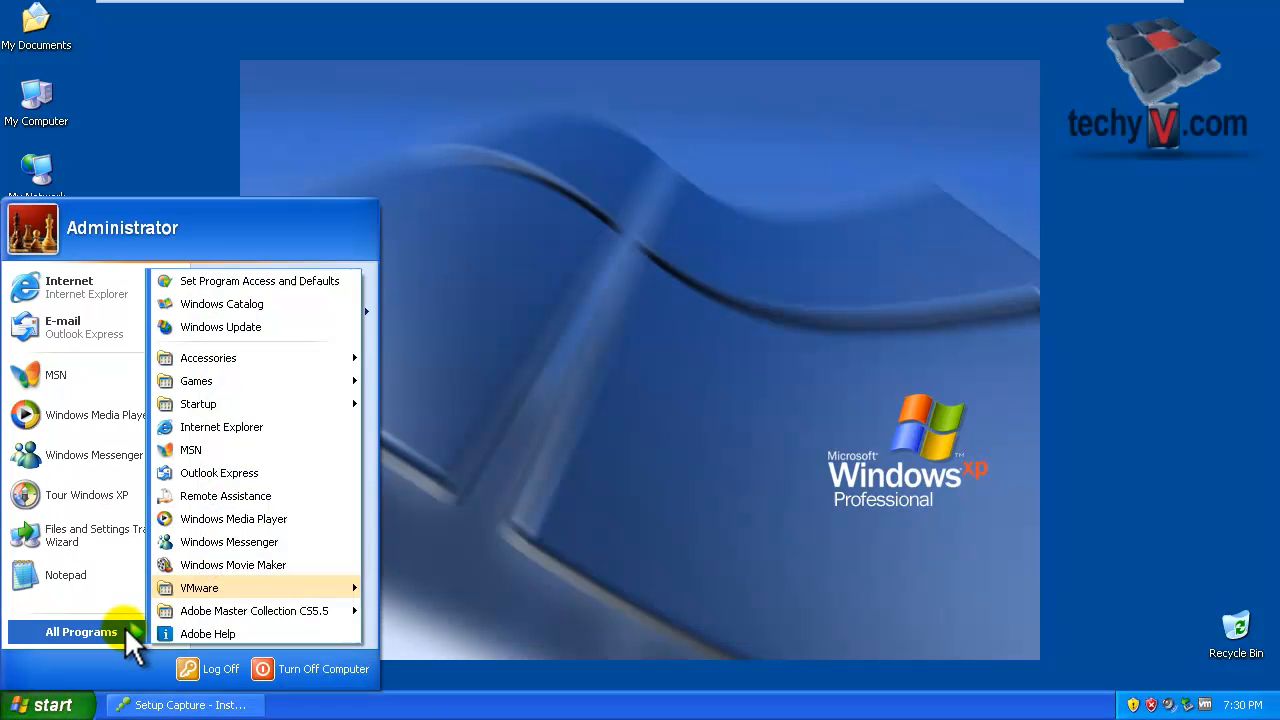
{"action": "mouse_move", "coordinate": [335, 622]}
{"action": "left_click", "coordinate": [455, 611]}
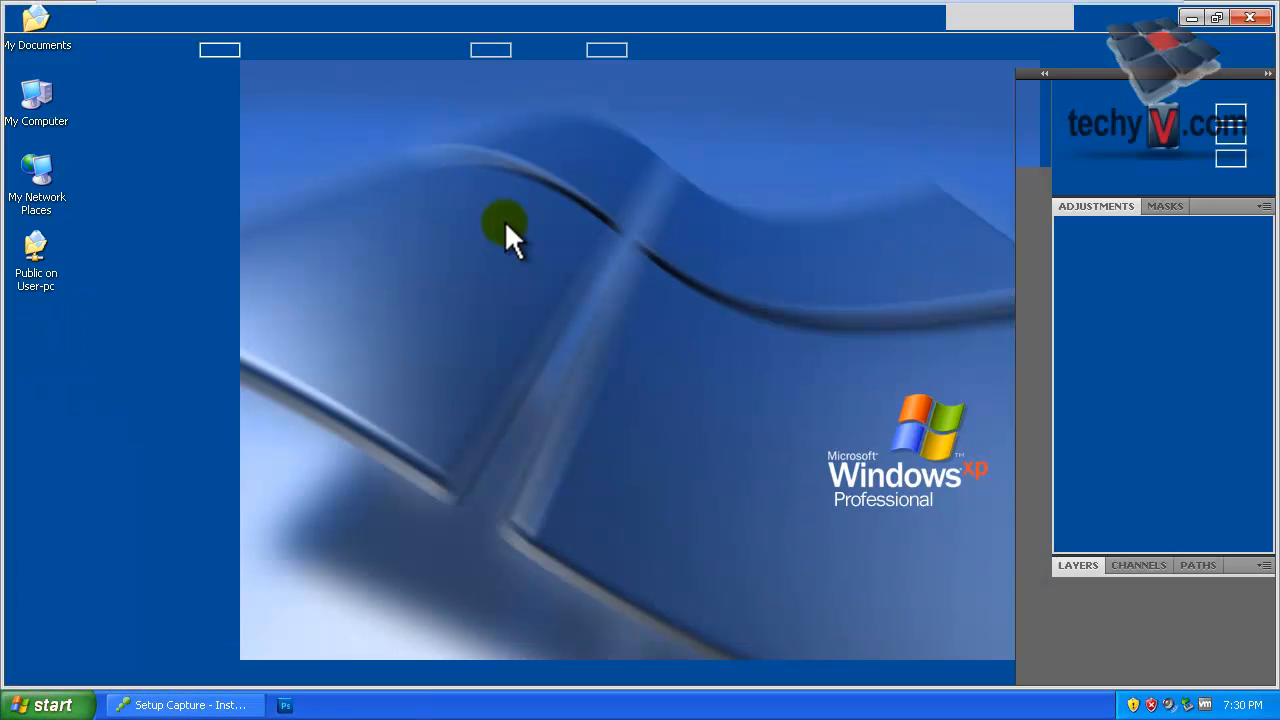
{"action": "left_click", "coordinate": [485, 43]}
{"action": "left_click", "coordinate": [567, 219]}
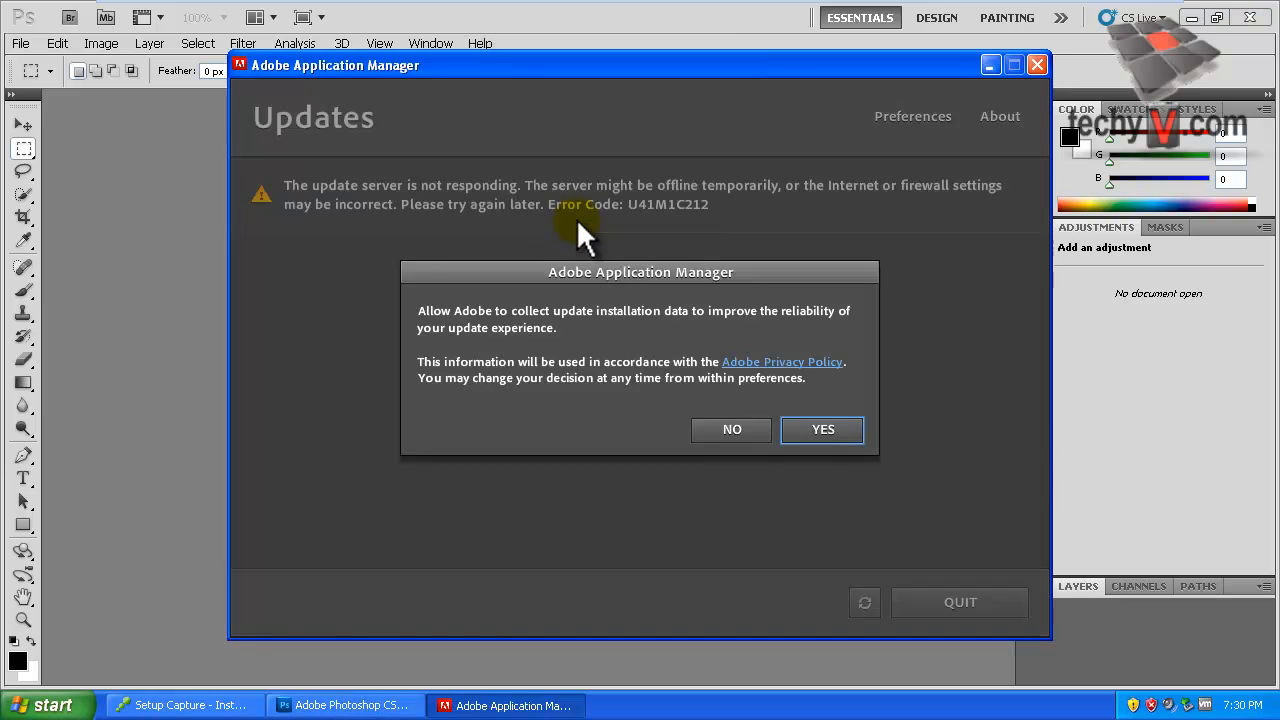
Step: Decline the update data collection, and in the update preferences turn off new-update notifications and updates for all listed products
{"action": "left_click", "coordinate": [742, 427]}
{"action": "left_click", "coordinate": [930, 130]}
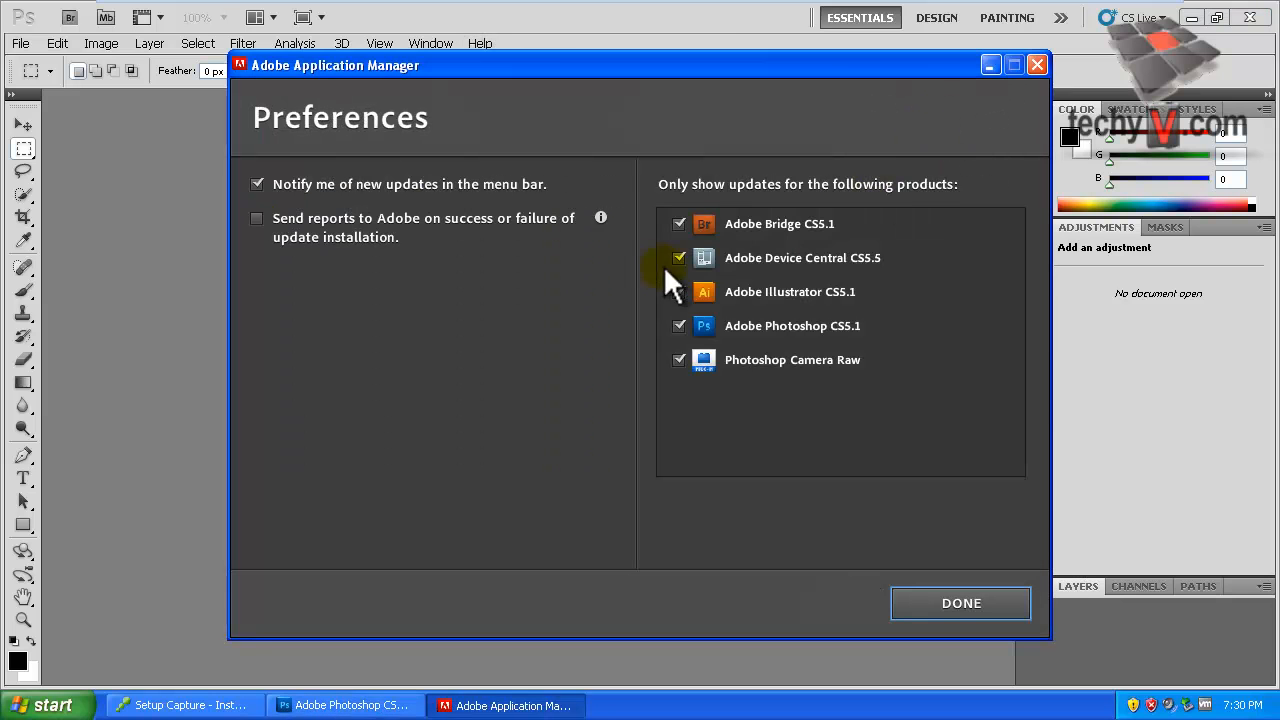
{"action": "left_click", "coordinate": [679, 258]}
{"action": "left_click", "coordinate": [679, 292]}
{"action": "left_click", "coordinate": [679, 326]}
{"action": "left_click", "coordinate": [679, 360]}
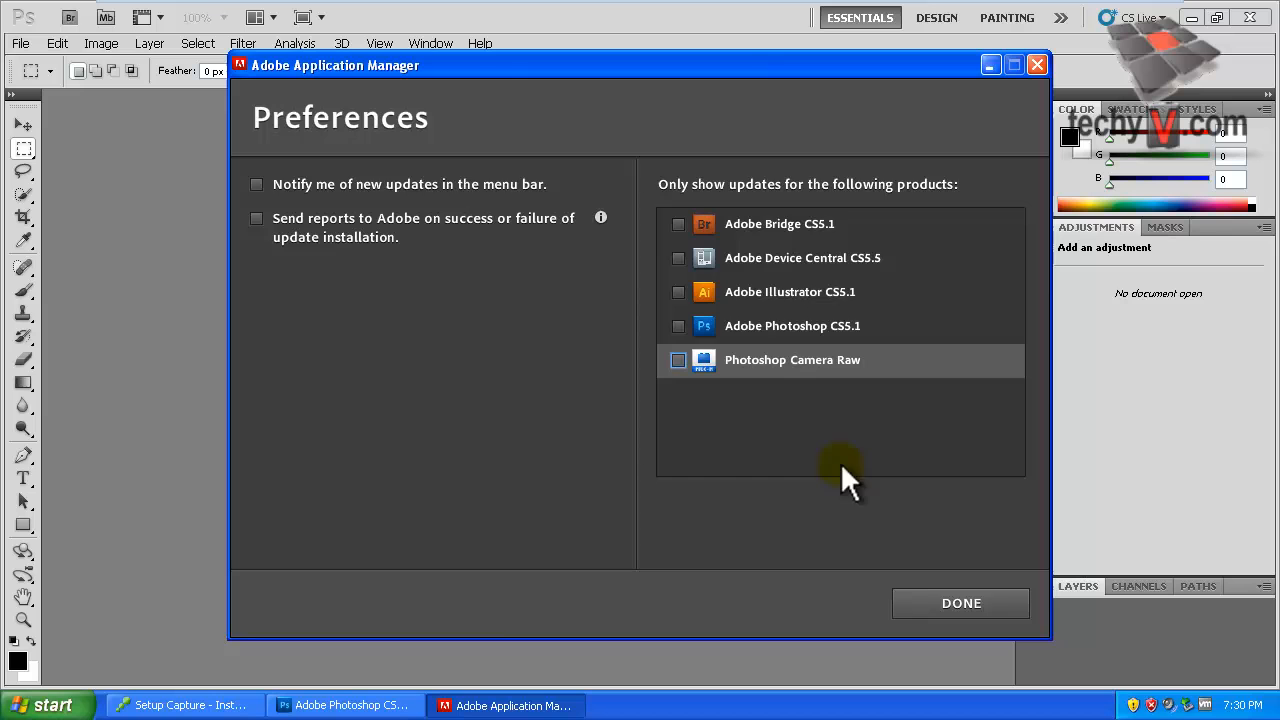
{"action": "left_click", "coordinate": [1013, 607]}
Step: Quit the update manager, skipping the Adobe ID registration, and close Photoshop
{"action": "left_click", "coordinate": [952, 618]}
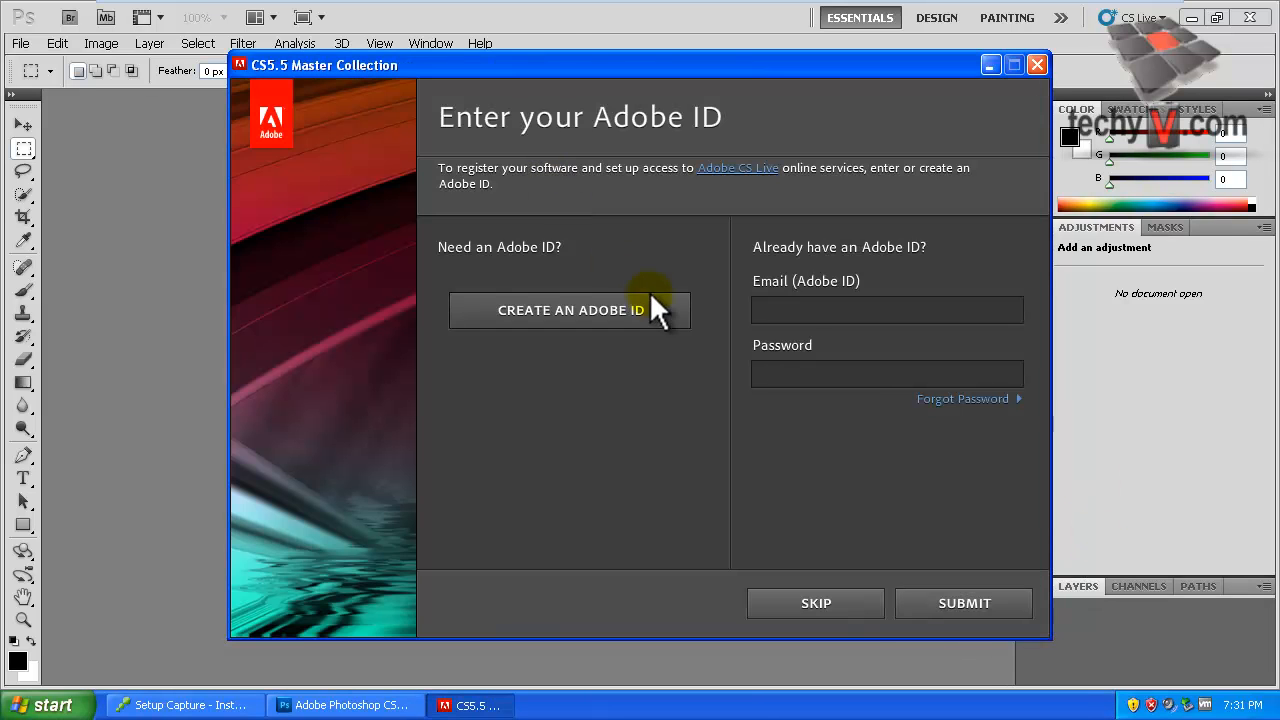
{"action": "left_click", "coordinate": [817, 605]}
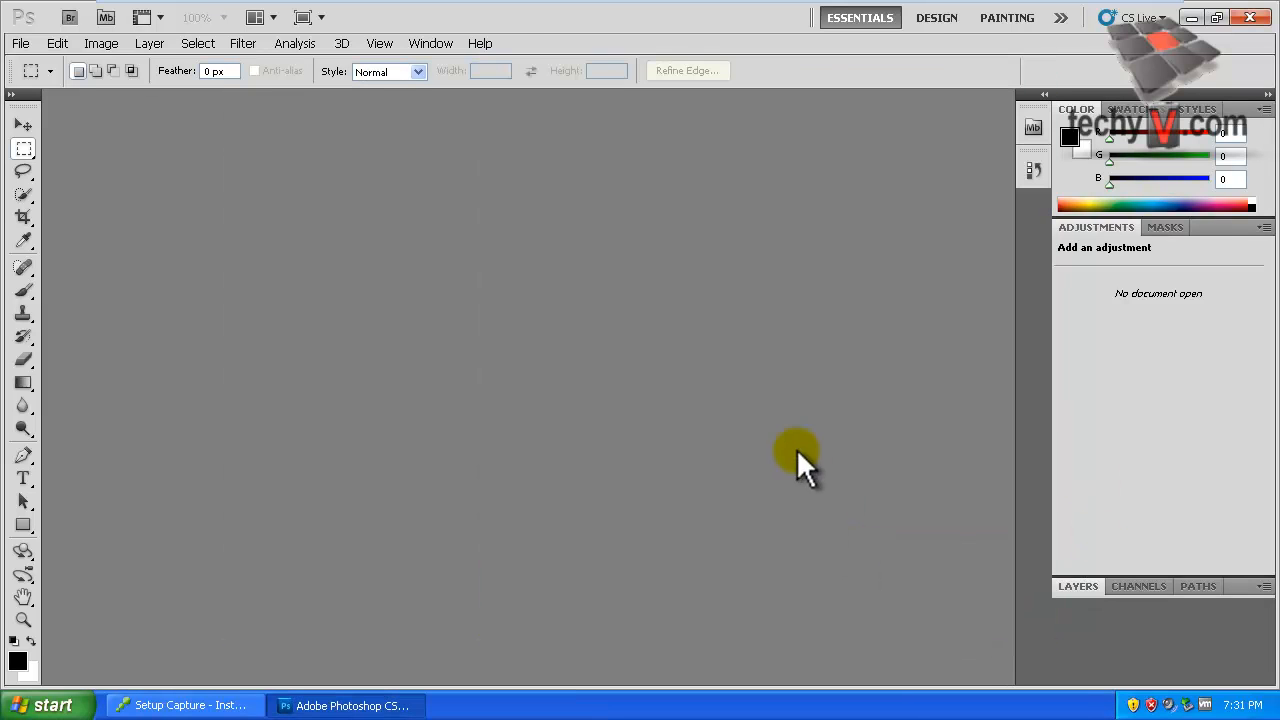
{"action": "left_click", "coordinate": [1252, 17]}
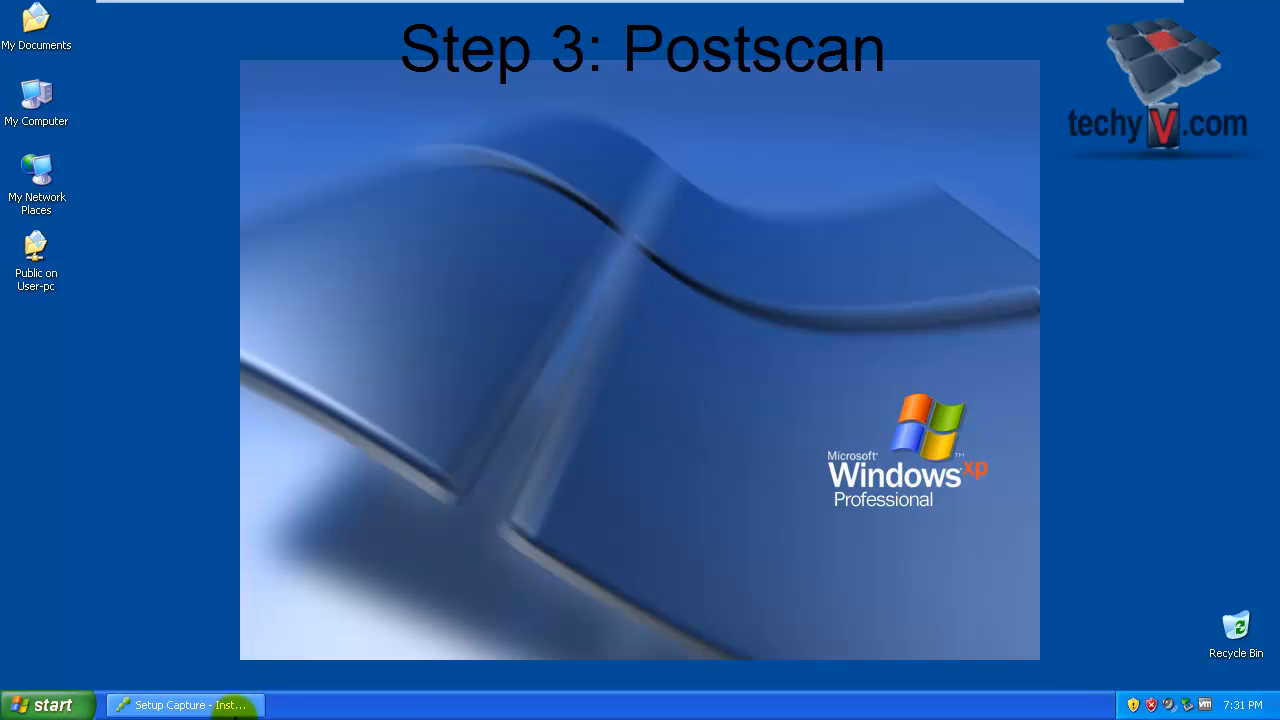
Step: Restore Setup Capture and run the postscan, confirming that the application is completely installed and configured
{"action": "left_click", "coordinate": [232, 705]}
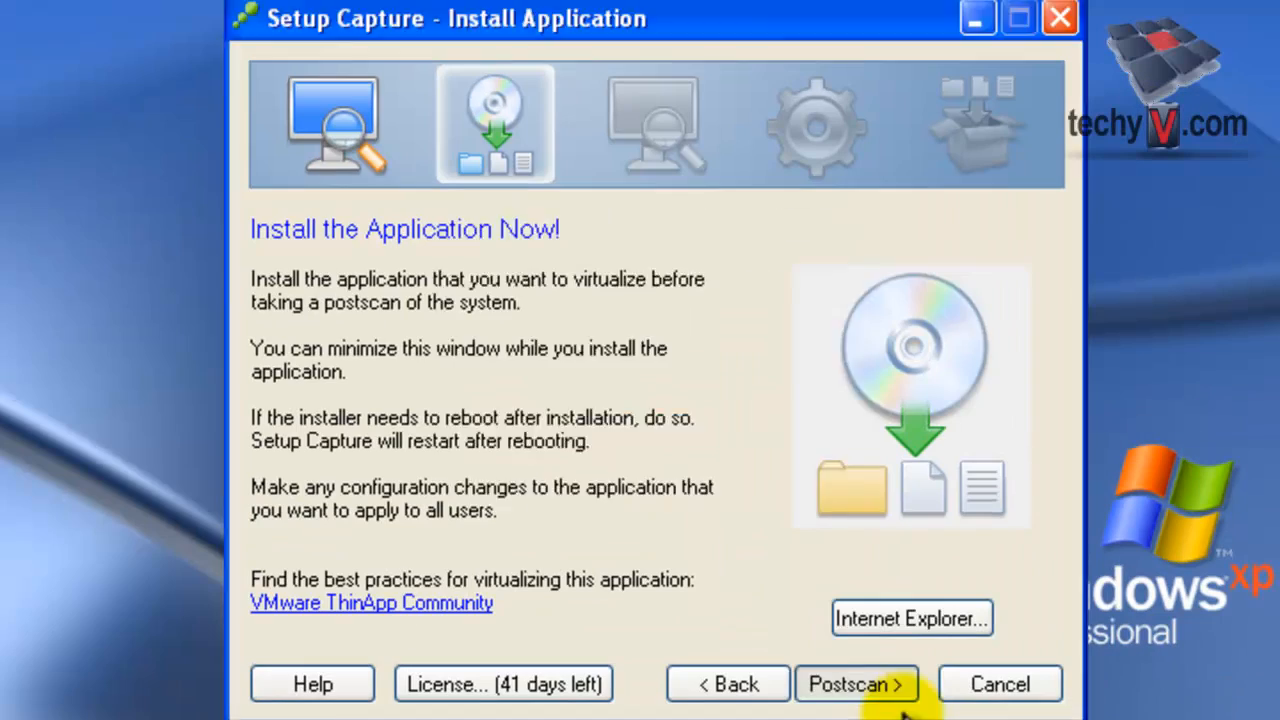
{"action": "left_click", "coordinate": [560, 535]}
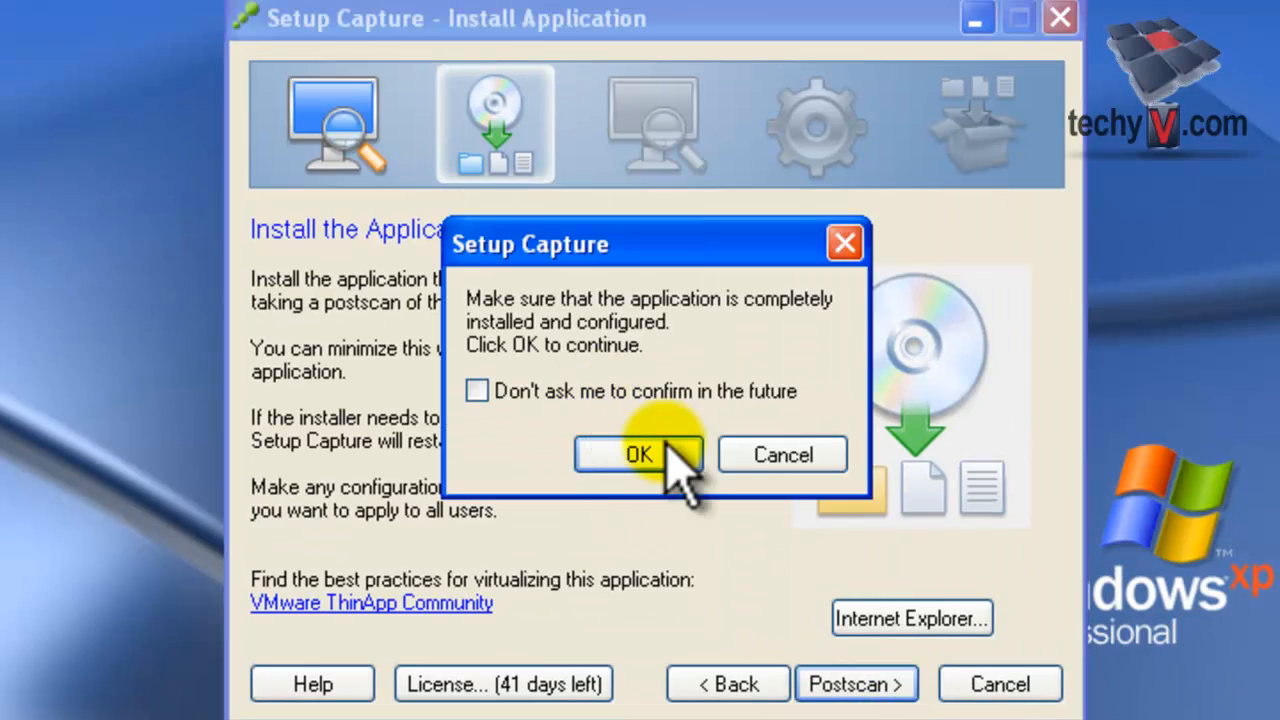
{"action": "left_click", "coordinate": [638, 454]}
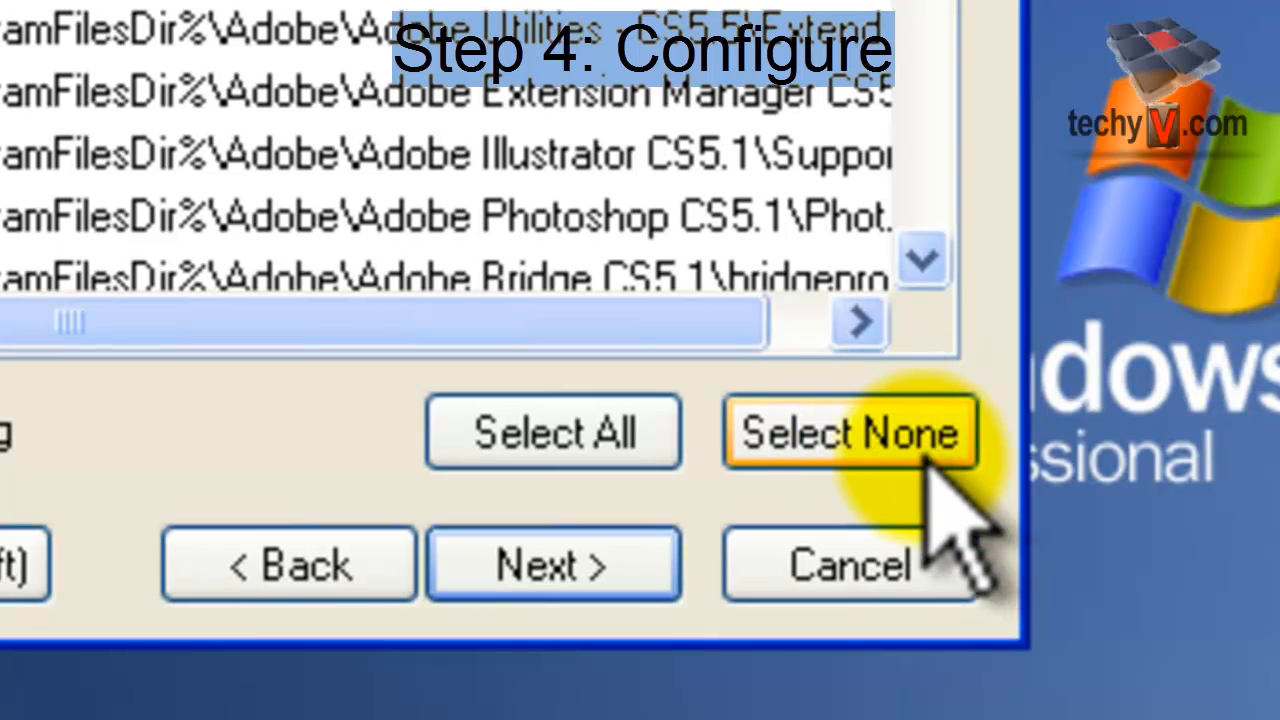
Step: Clear all entry points, enable only Adobe Photoshop CS5.1.exe and Adobe Illustrator CS5.1.exe, and continue to the Horizon page
{"action": "left_click", "coordinate": [890, 455]}
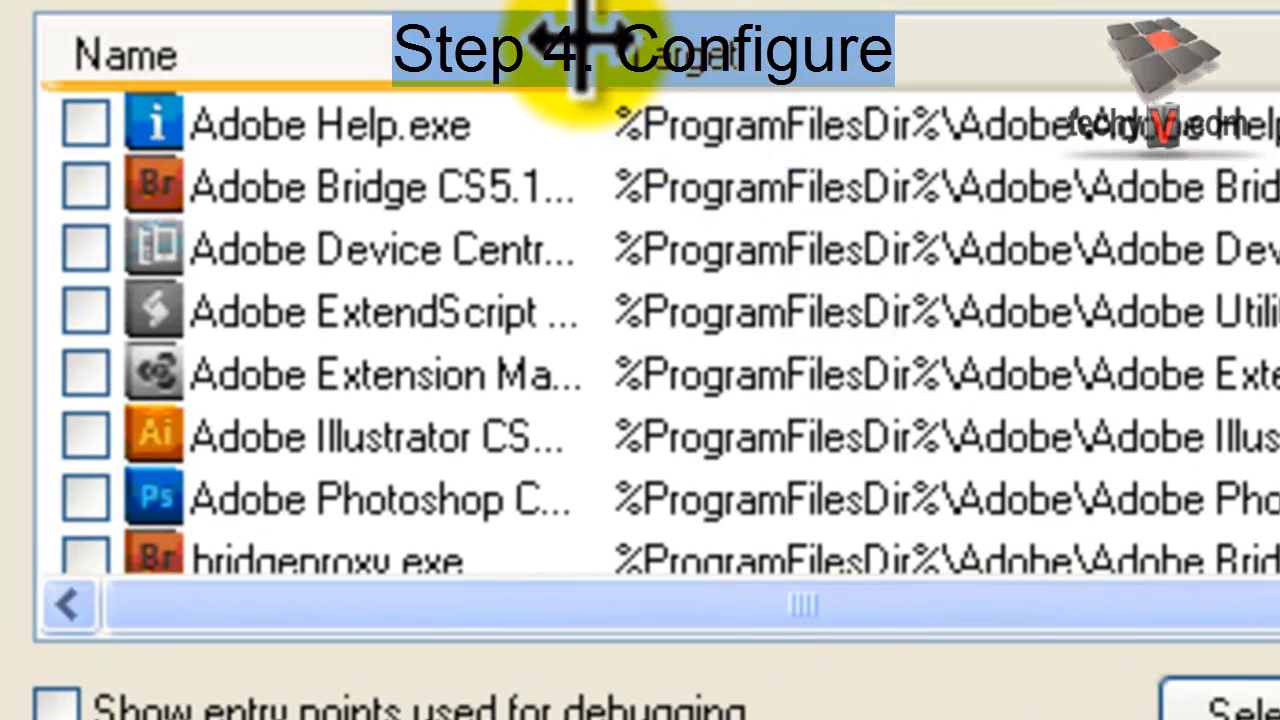
{"action": "left_click_drag", "start_coordinate": [575, 52], "coordinate": [900, 45]}
{"action": "left_click", "coordinate": [46, 146]}
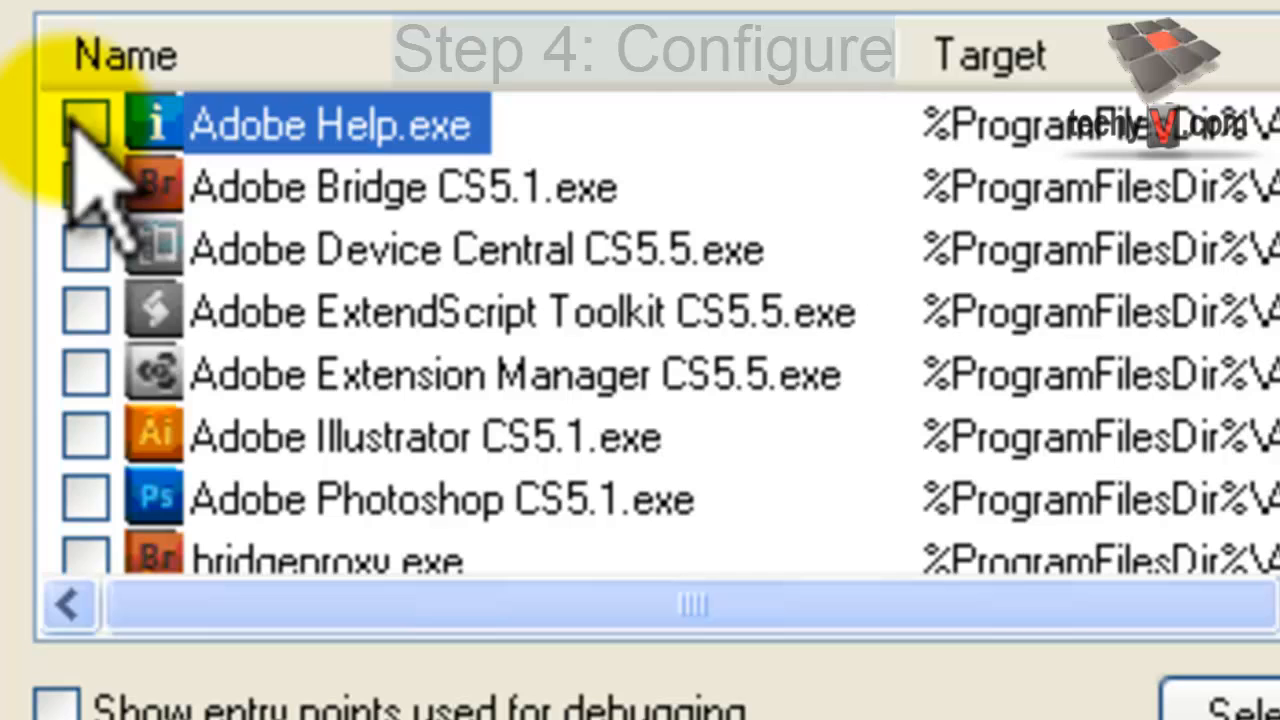
{"action": "left_click", "coordinate": [86, 498]}
{"action": "left_click", "coordinate": [86, 436]}
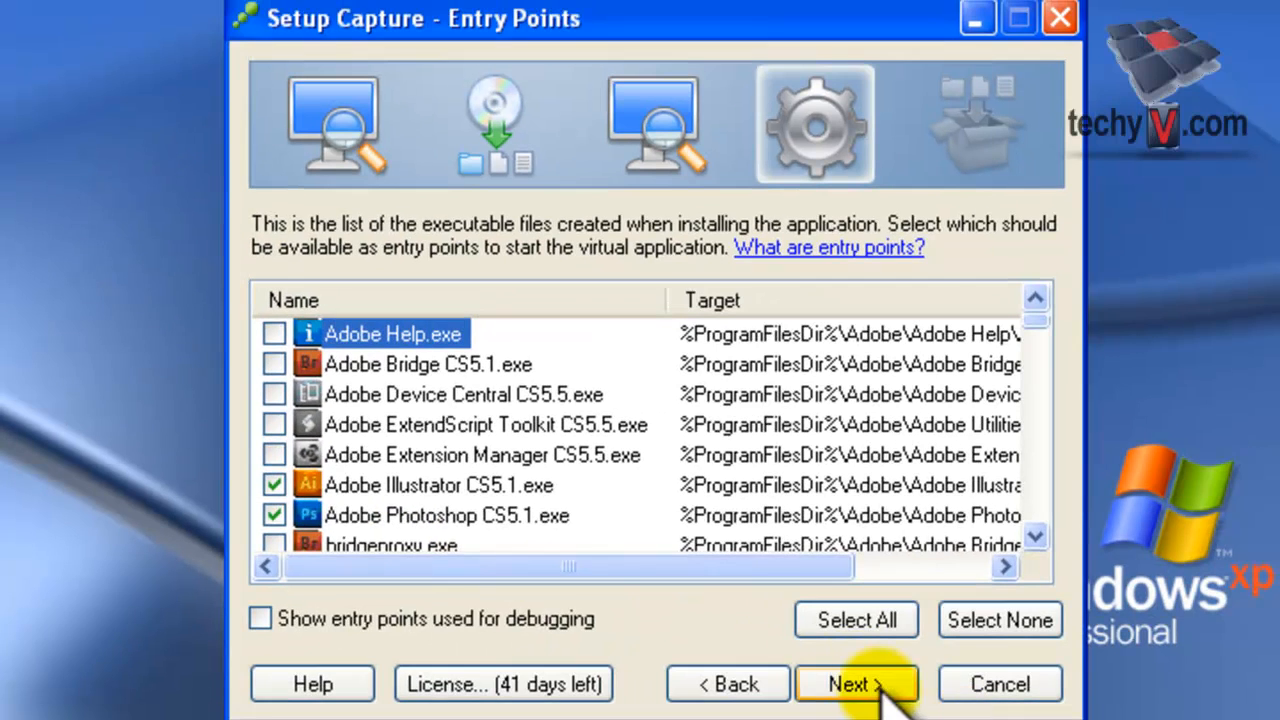
{"action": "left_click", "coordinate": [858, 684]}
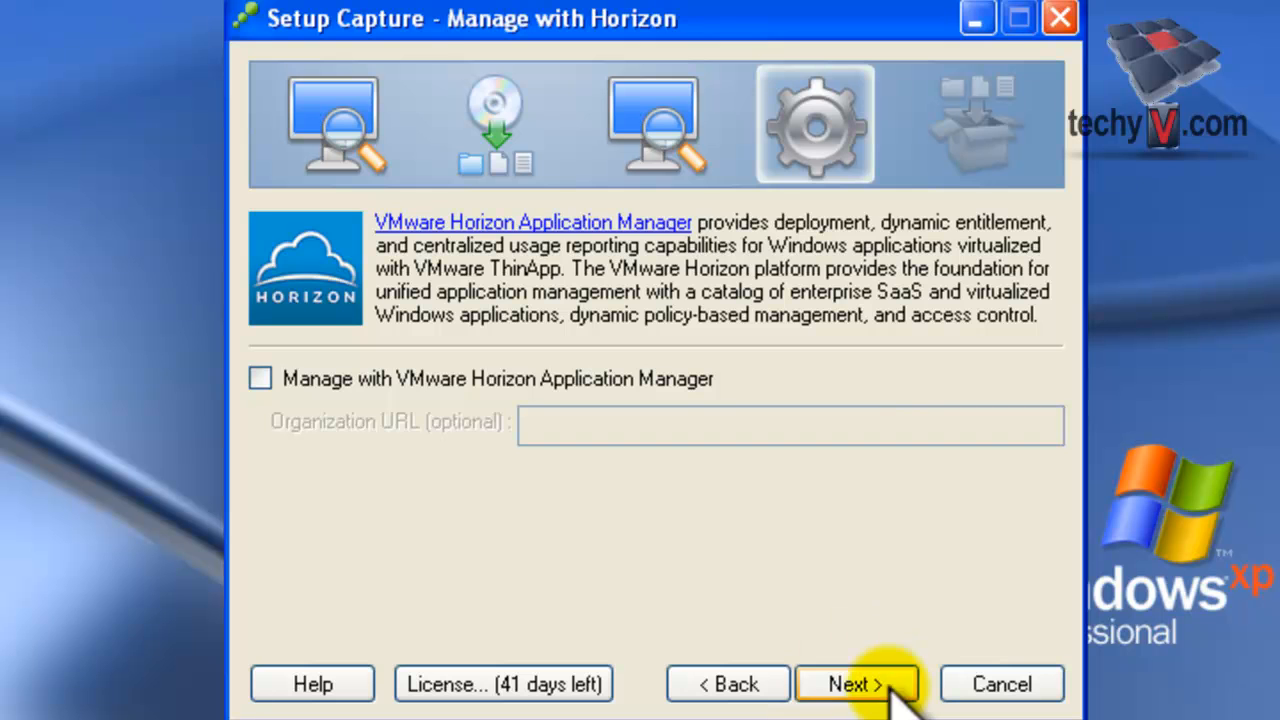
Step: Keep the defaults on the Horizon, quality assurance statistics, project settings and intermediate pages, advancing to the package settings
{"action": "left_click", "coordinate": [886, 684]}
{"action": "left_click", "coordinate": [886, 684]}
{"action": "left_click", "coordinate": [886, 684]}
{"action": "left_click", "coordinate": [886, 684]}
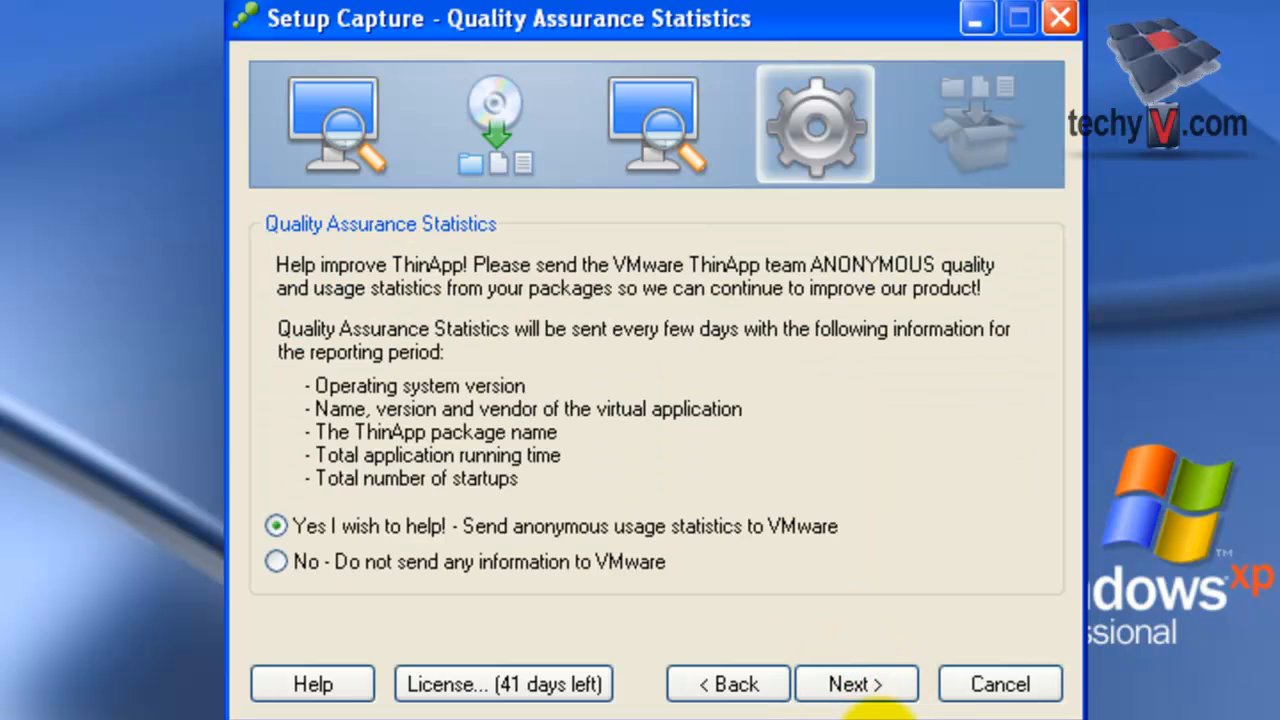
{"action": "left_click", "coordinate": [880, 698]}
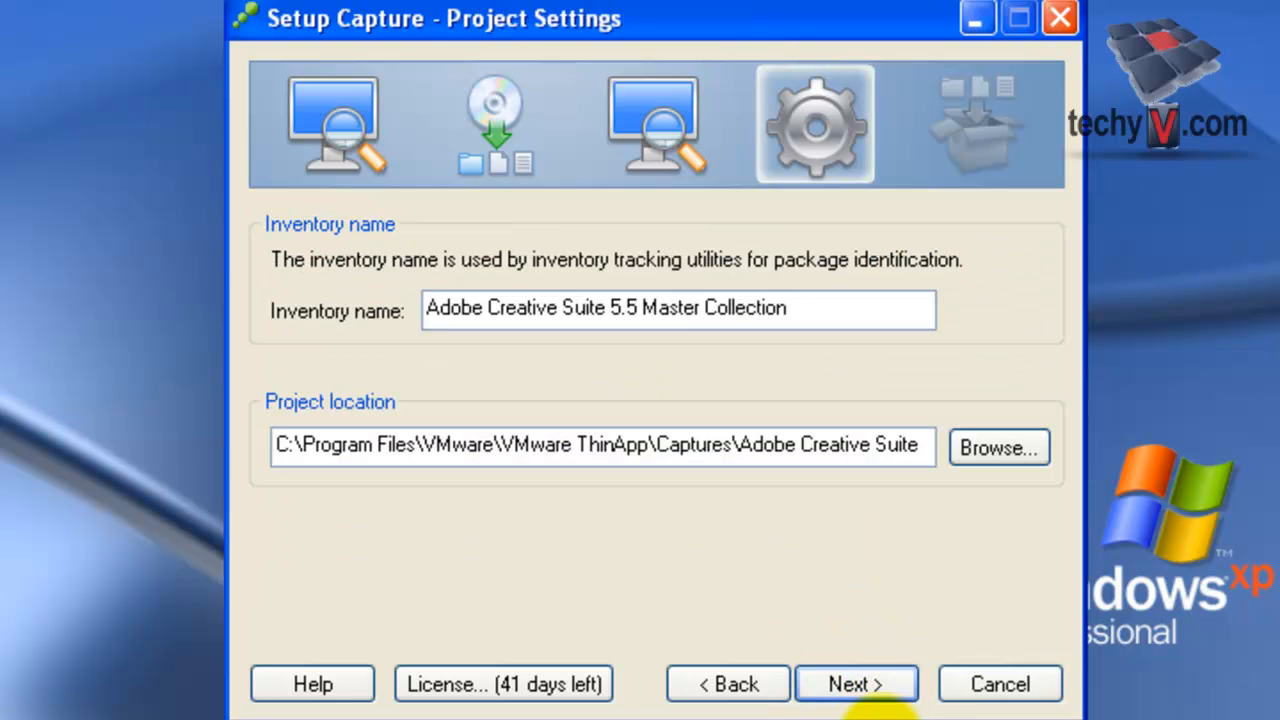
{"action": "left_click", "coordinate": [880, 695]}
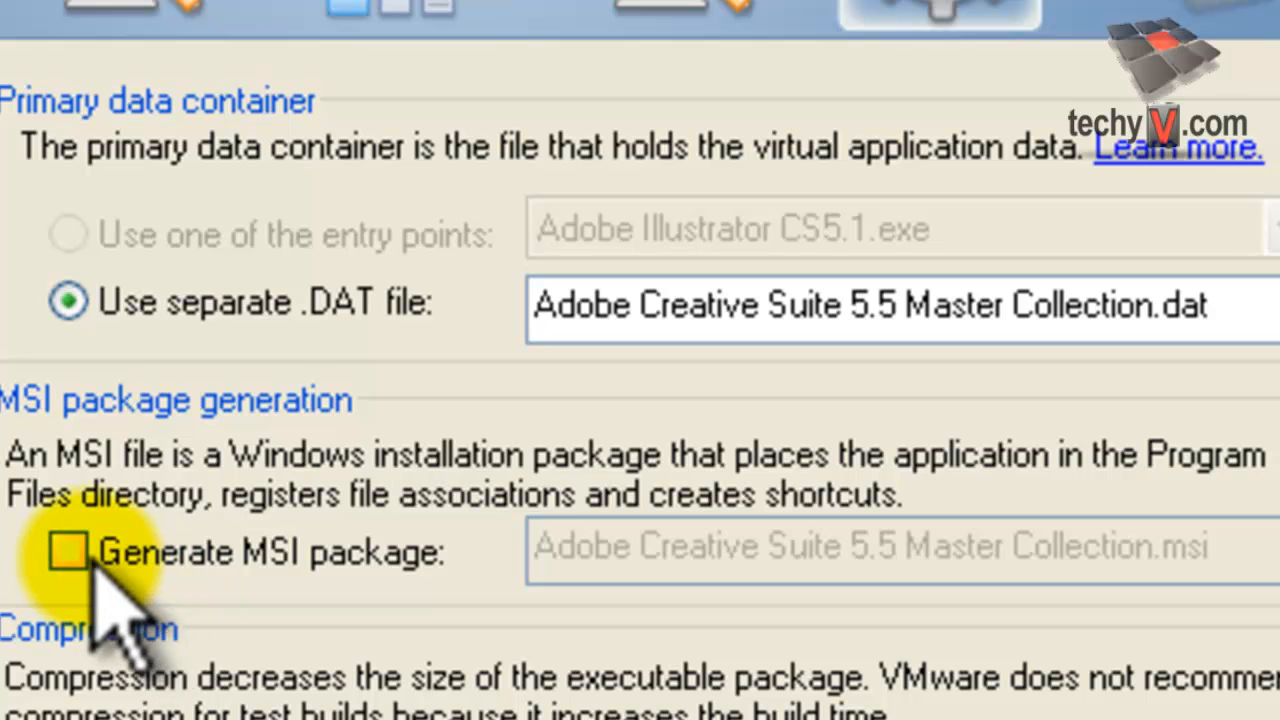
Step: Enable MSI package generation and virtual package compression, keeping the separate .DAT file, and save the project
{"action": "left_click", "coordinate": [68, 551]}
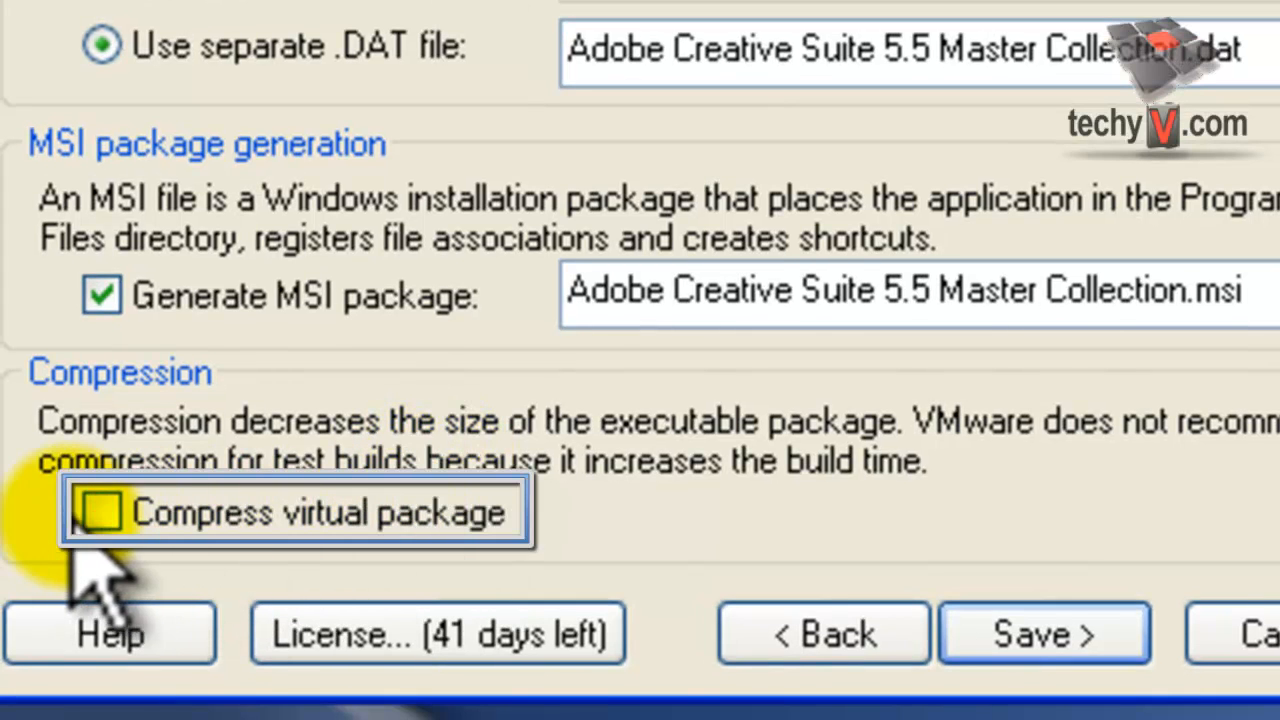
{"action": "left_click", "coordinate": [112, 518]}
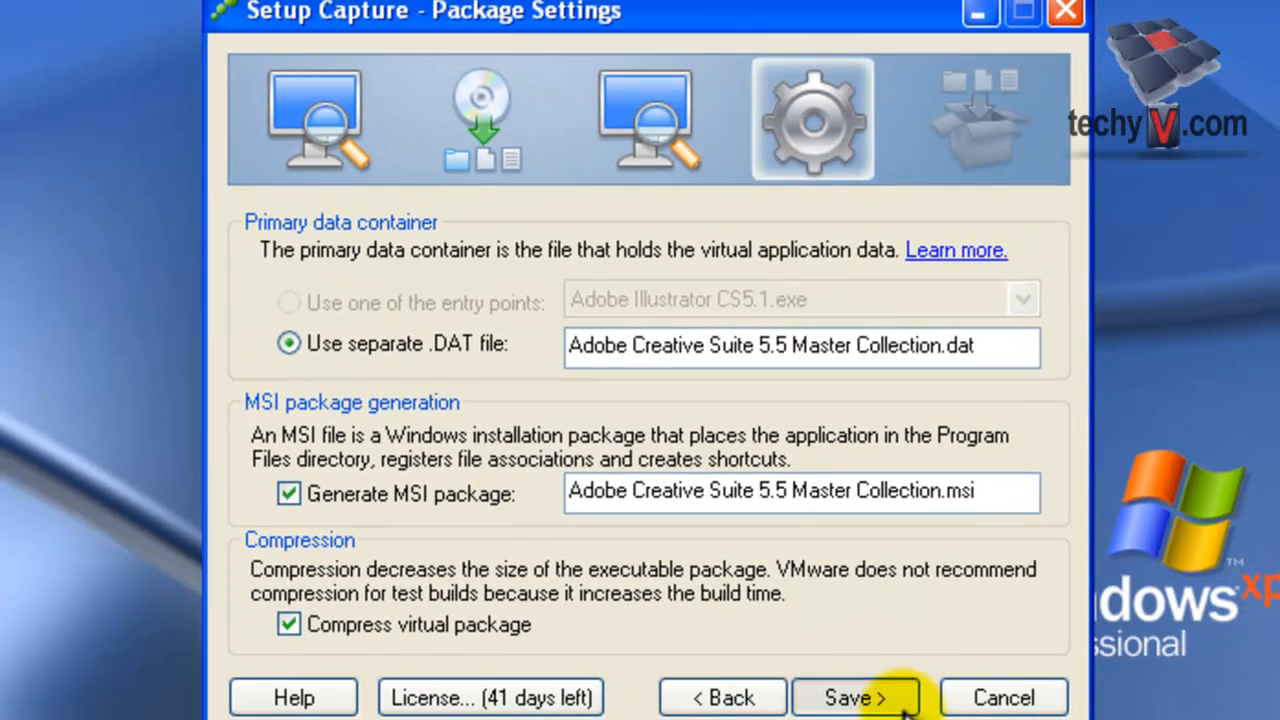
{"action": "left_click", "coordinate": [955, 603]}
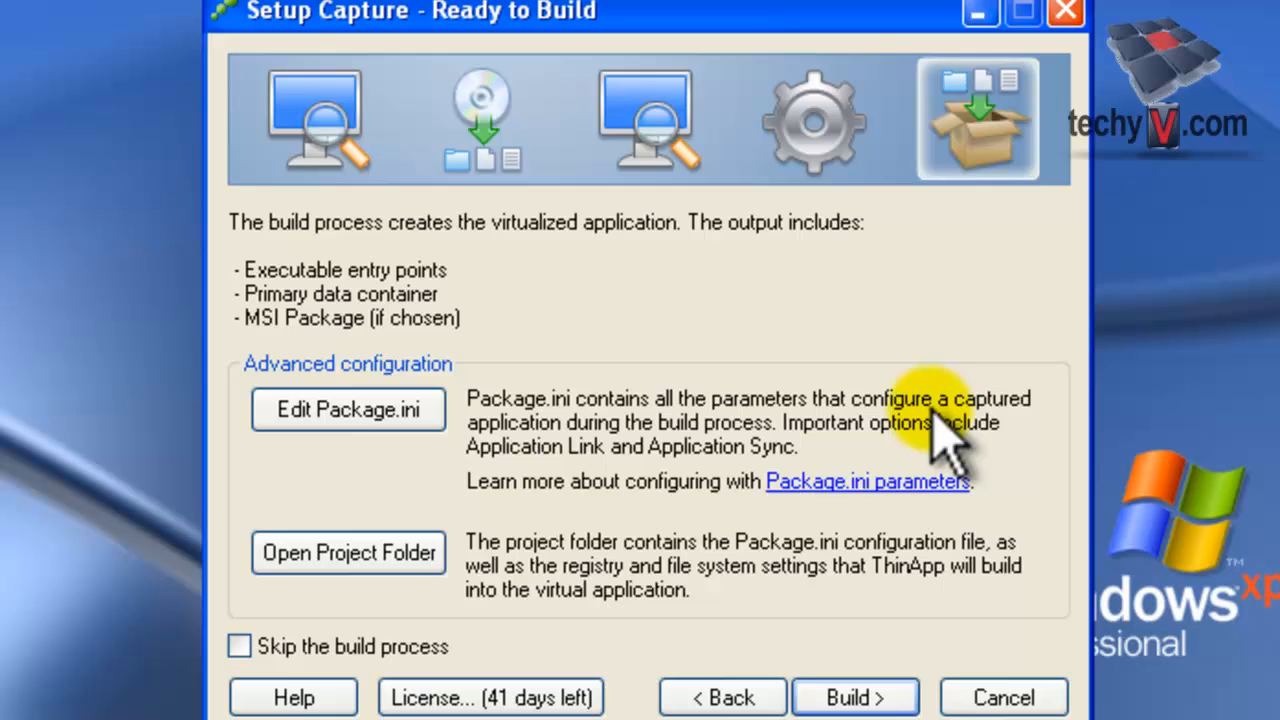
Step: Build the virtual package and copy all four generated files from the project's bin folder
{"action": "left_click", "coordinate": [905, 700]}
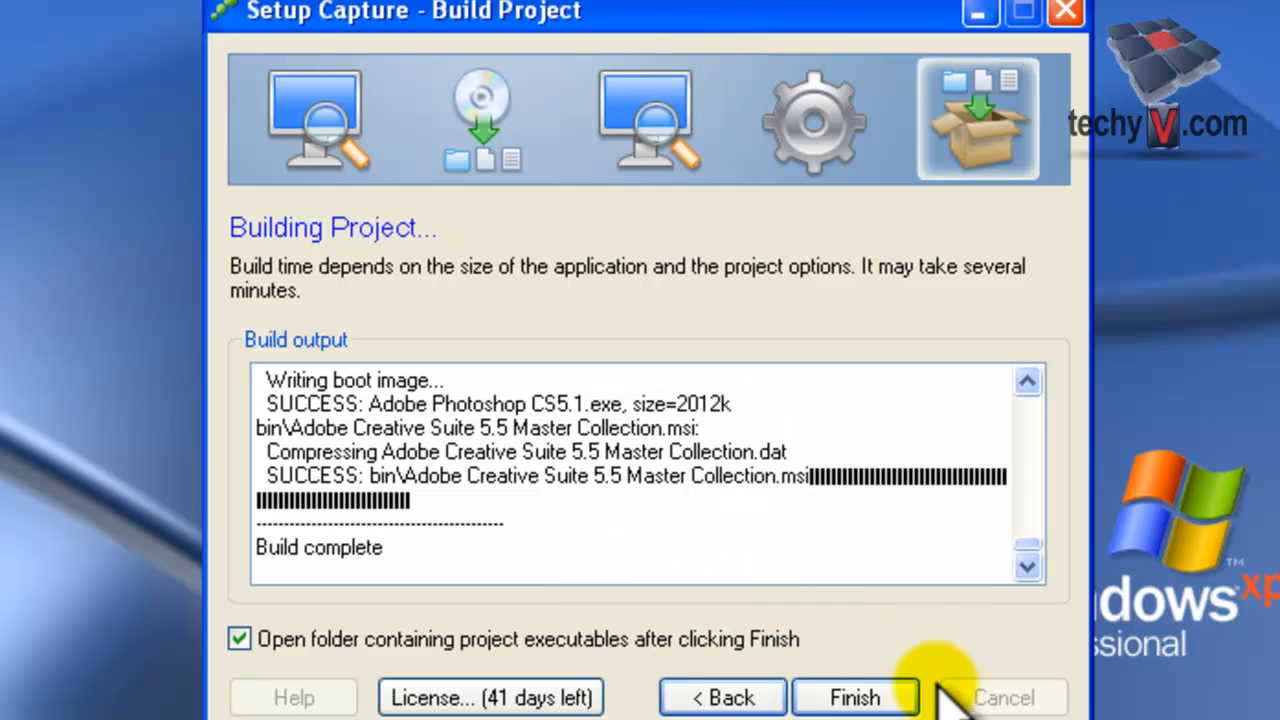
{"action": "left_click", "coordinate": [886, 690]}
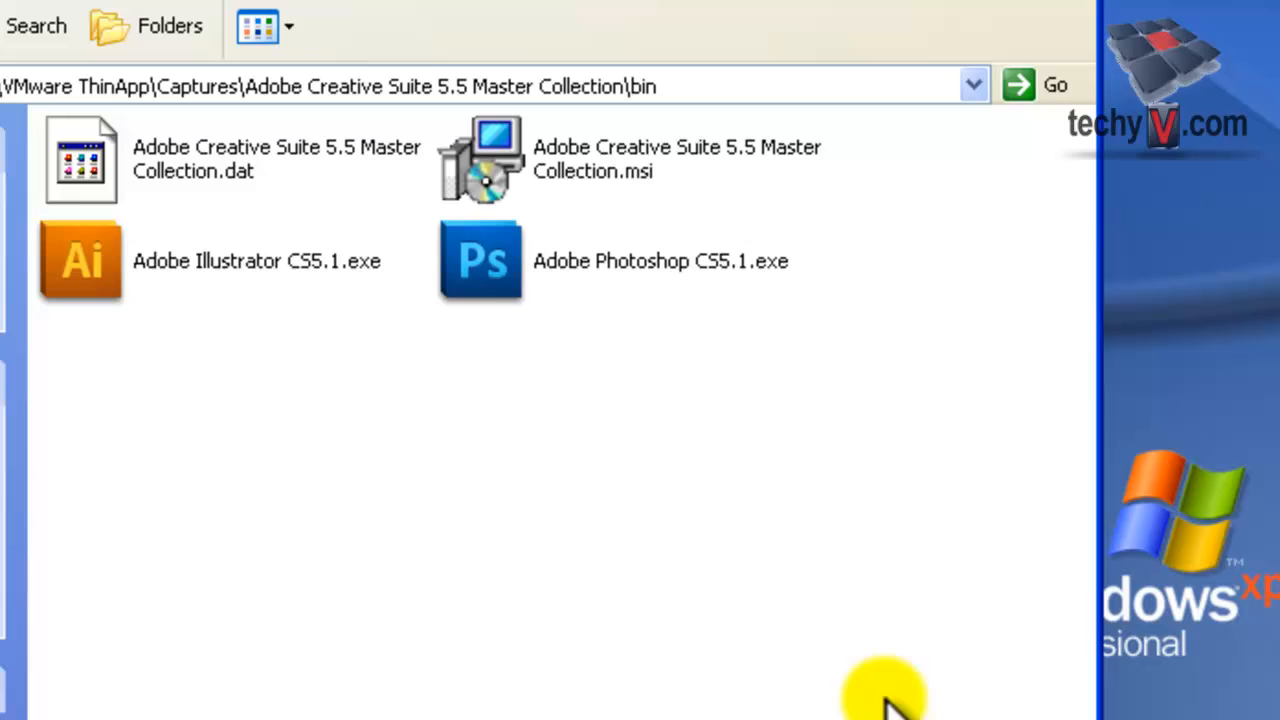
{"action": "left_click_drag", "start_coordinate": [948, 371], "coordinate": [89, 163]}
{"action": "right_click", "coordinate": [89, 158]}
{"action": "left_click", "coordinate": [166, 300]}
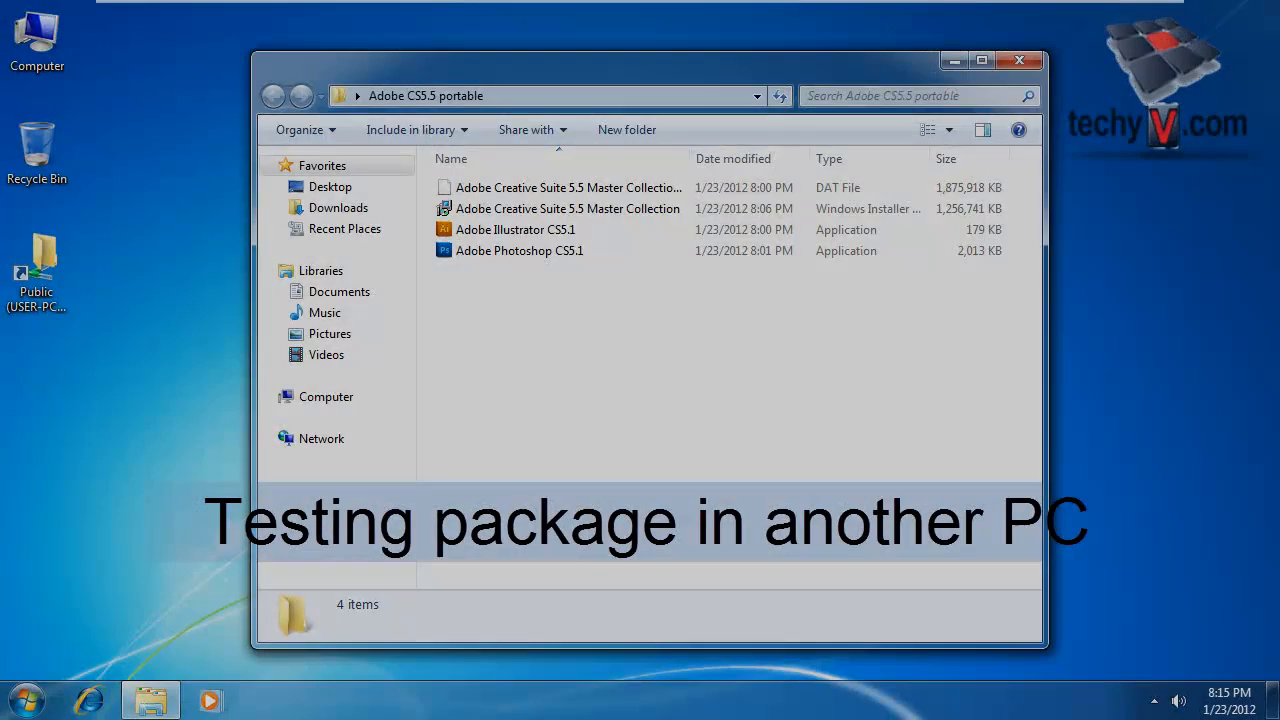
Step: On the test PC, sort the Adobe CS5.5 portable folder by type and widen the Name column to show full file names
{"action": "right_click", "coordinate": [706, 388]}
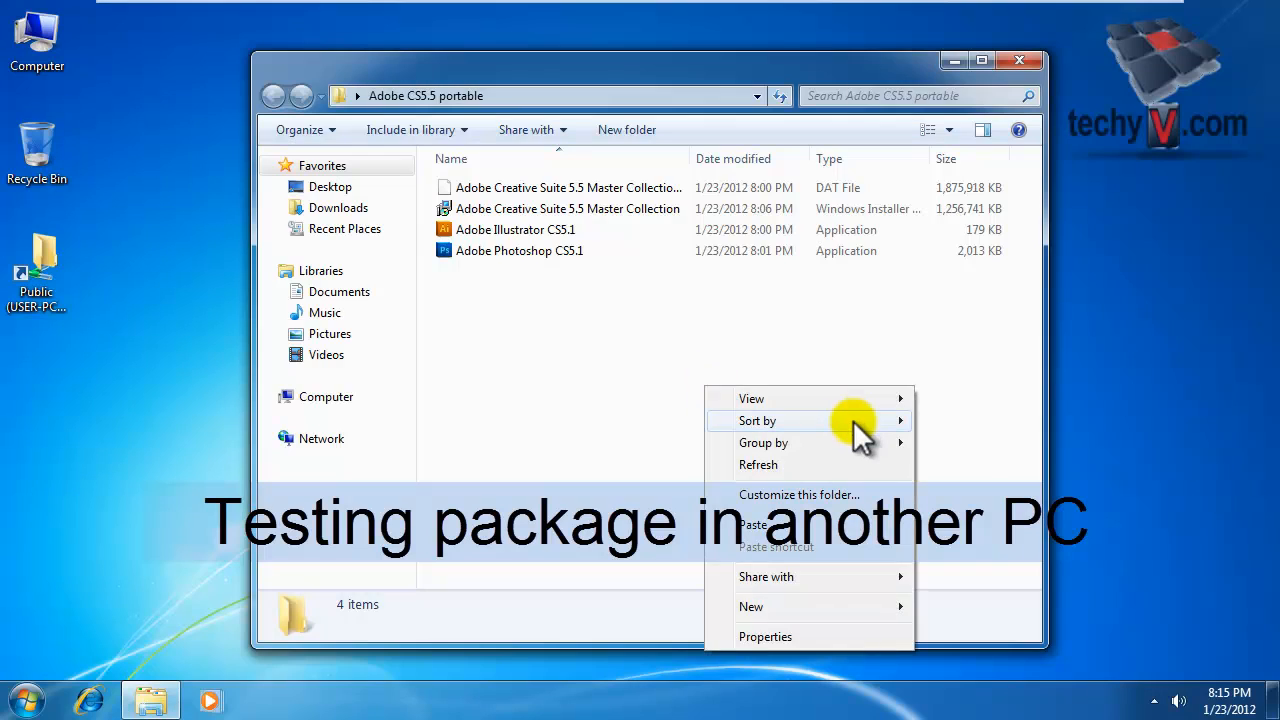
{"action": "mouse_move", "coordinate": [853, 420]}
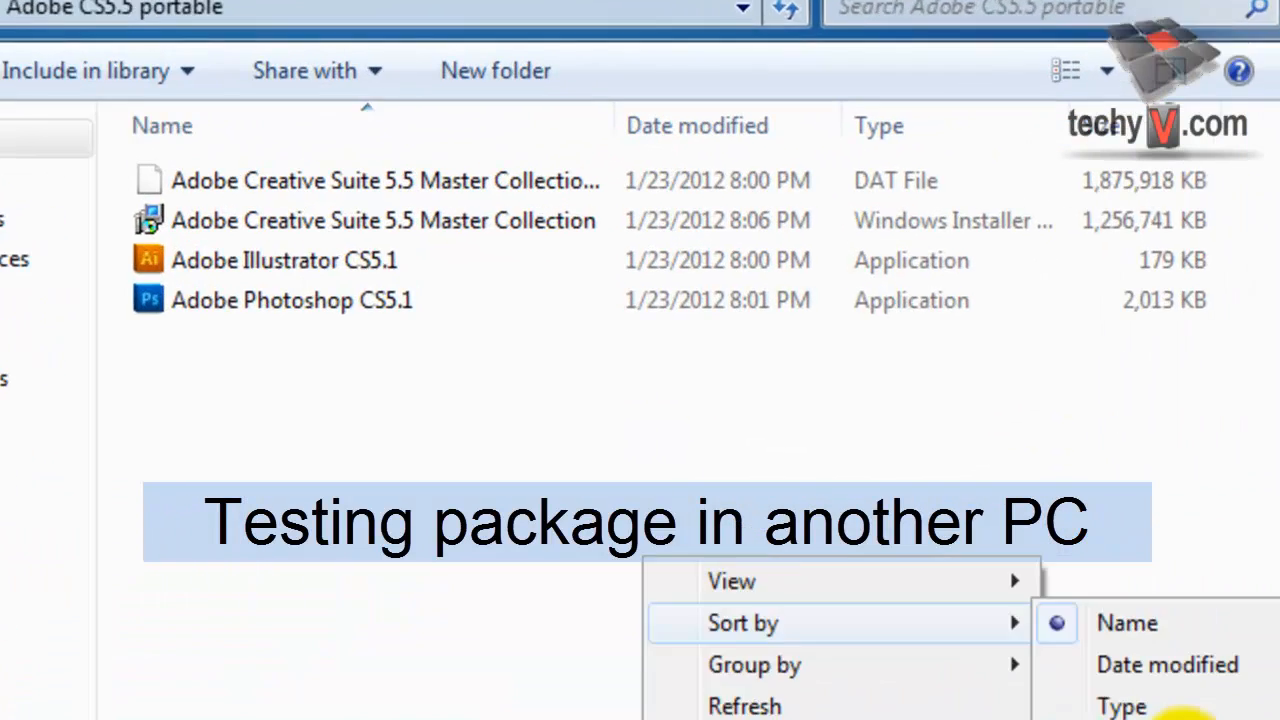
{"action": "left_click", "coordinate": [1190, 708]}
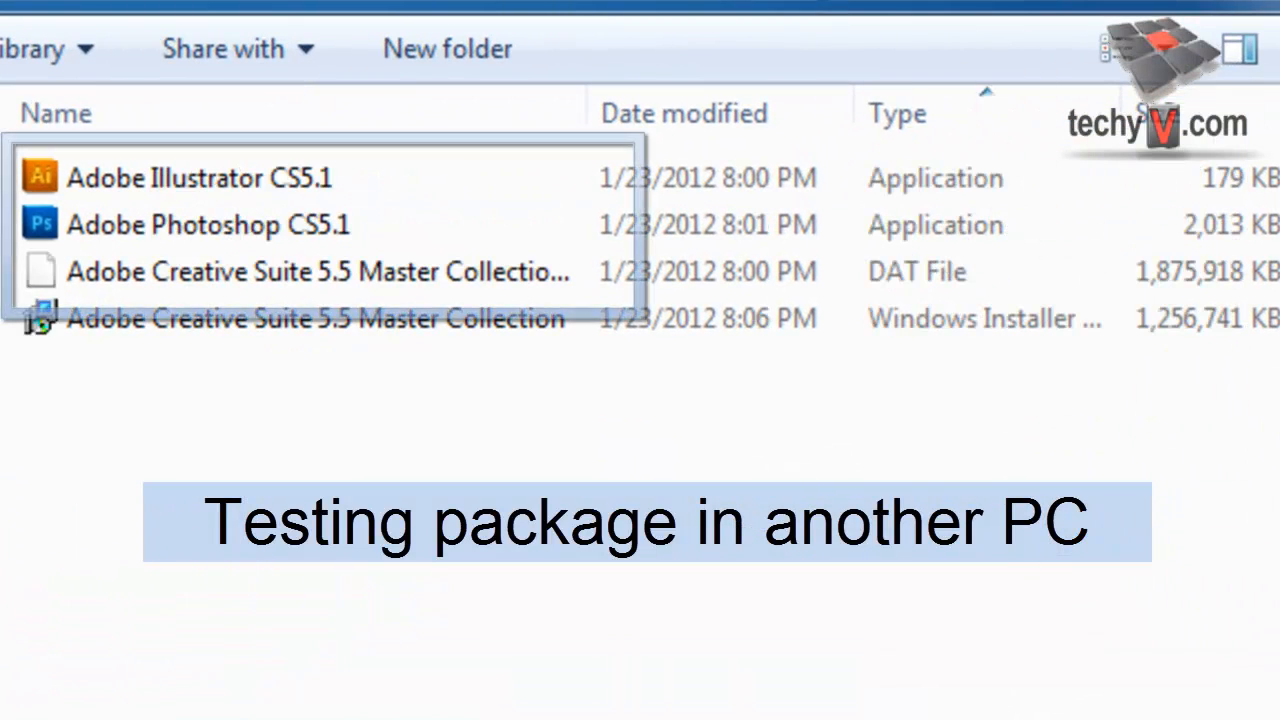
{"action": "left_click_drag", "start_coordinate": [594, 89], "coordinate": [657, 97]}
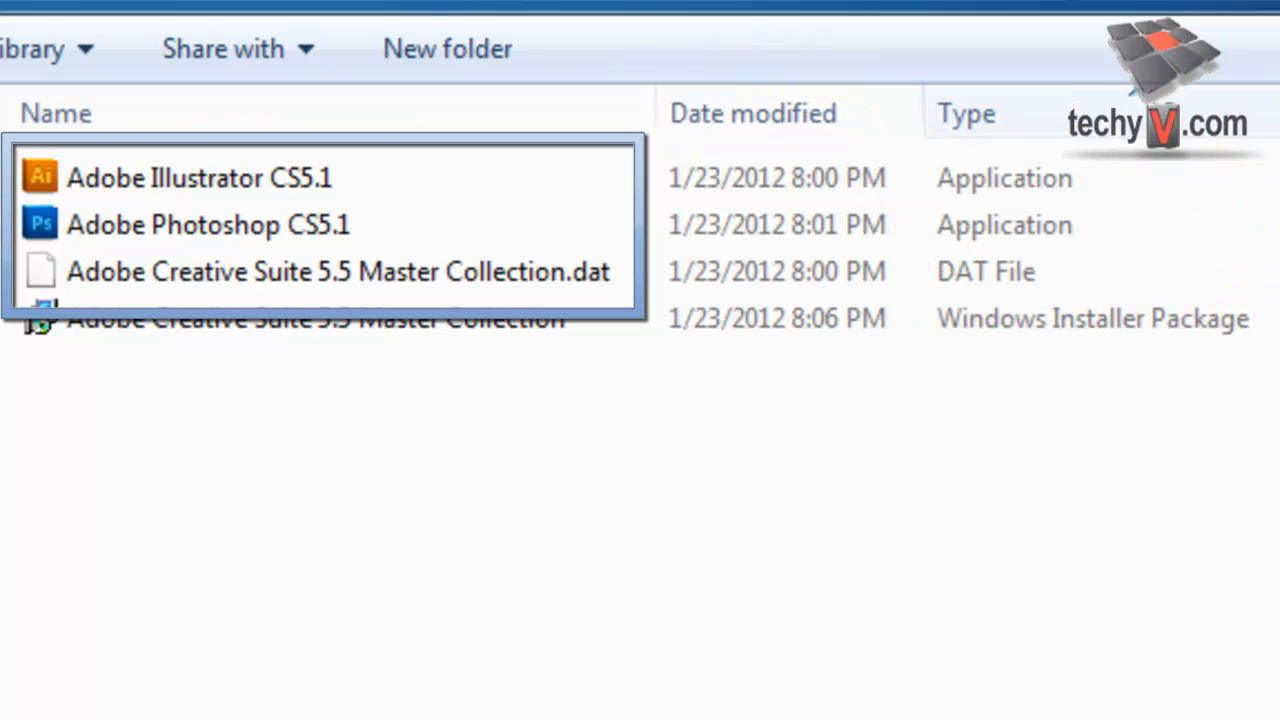
Step: Test the portable Adobe Photoshop CS5.1 by launching it, creating a blank 640 x 480 pixel Web document and closing it
{"action": "left_click", "coordinate": [268, 232]}
{"action": "double_click", "coordinate": [268, 232]}
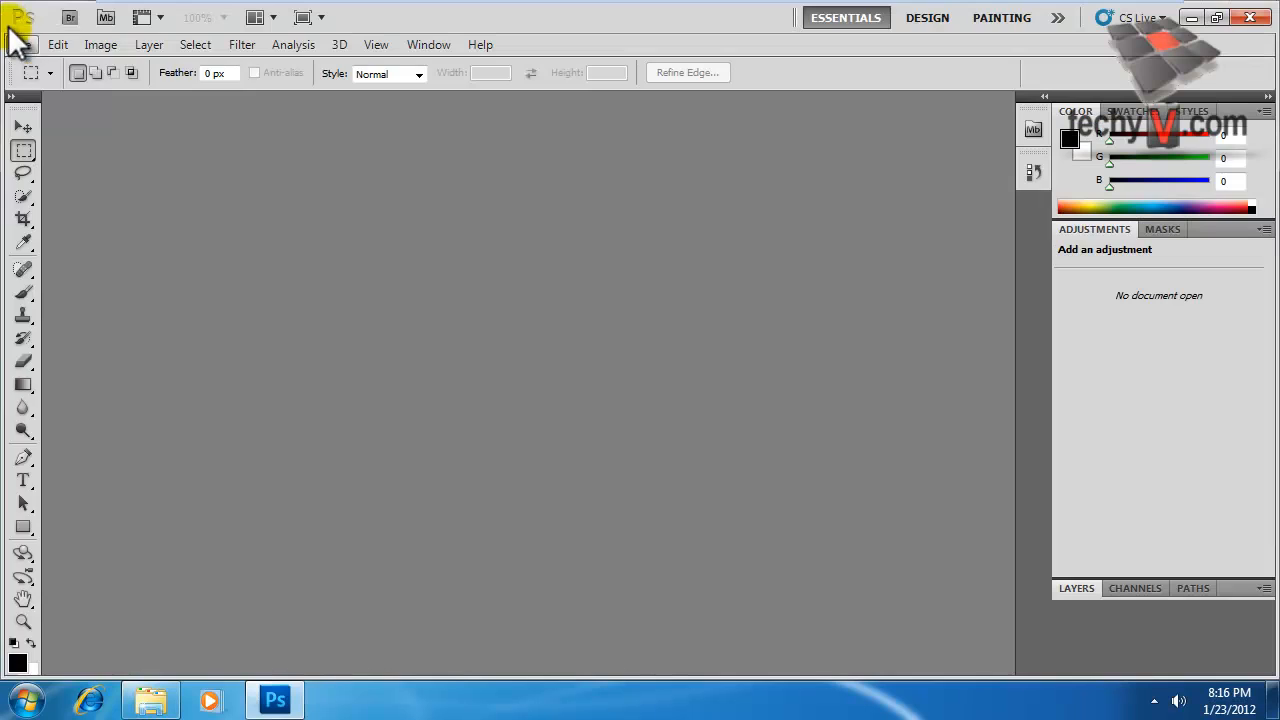
{"action": "left_click", "coordinate": [21, 44]}
{"action": "left_click", "coordinate": [48, 62]}
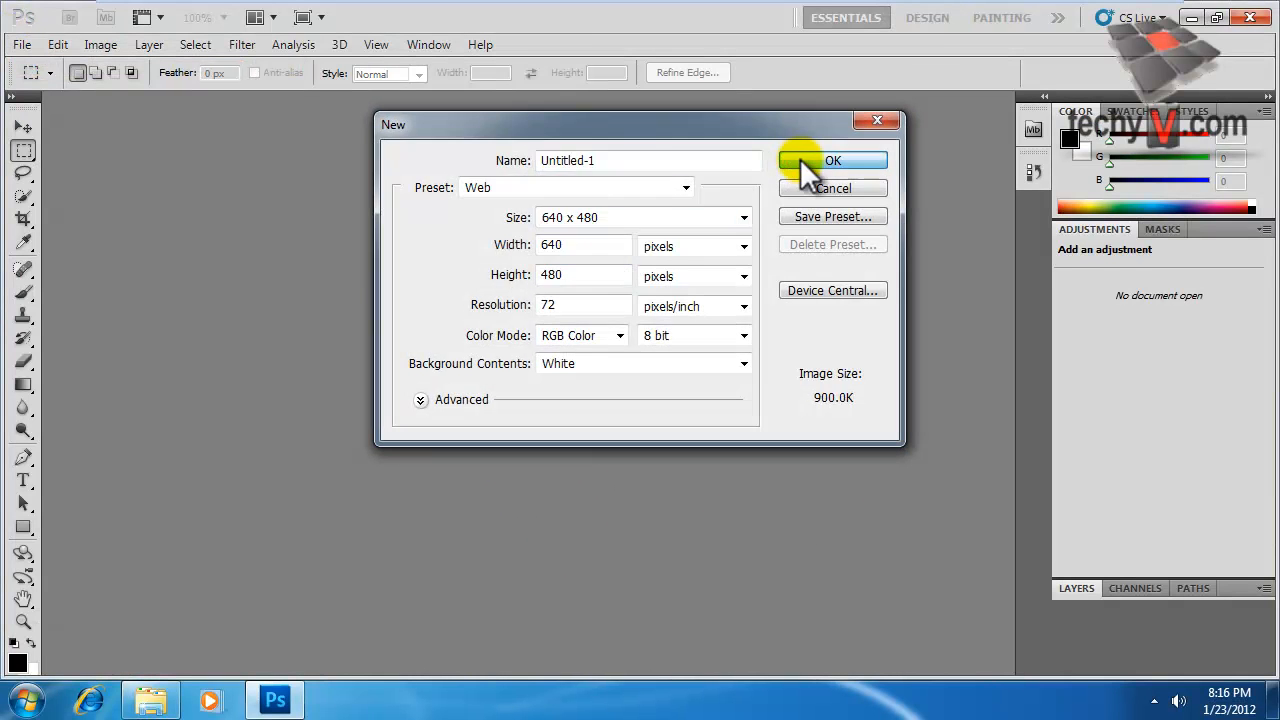
{"action": "left_click", "coordinate": [805, 162]}
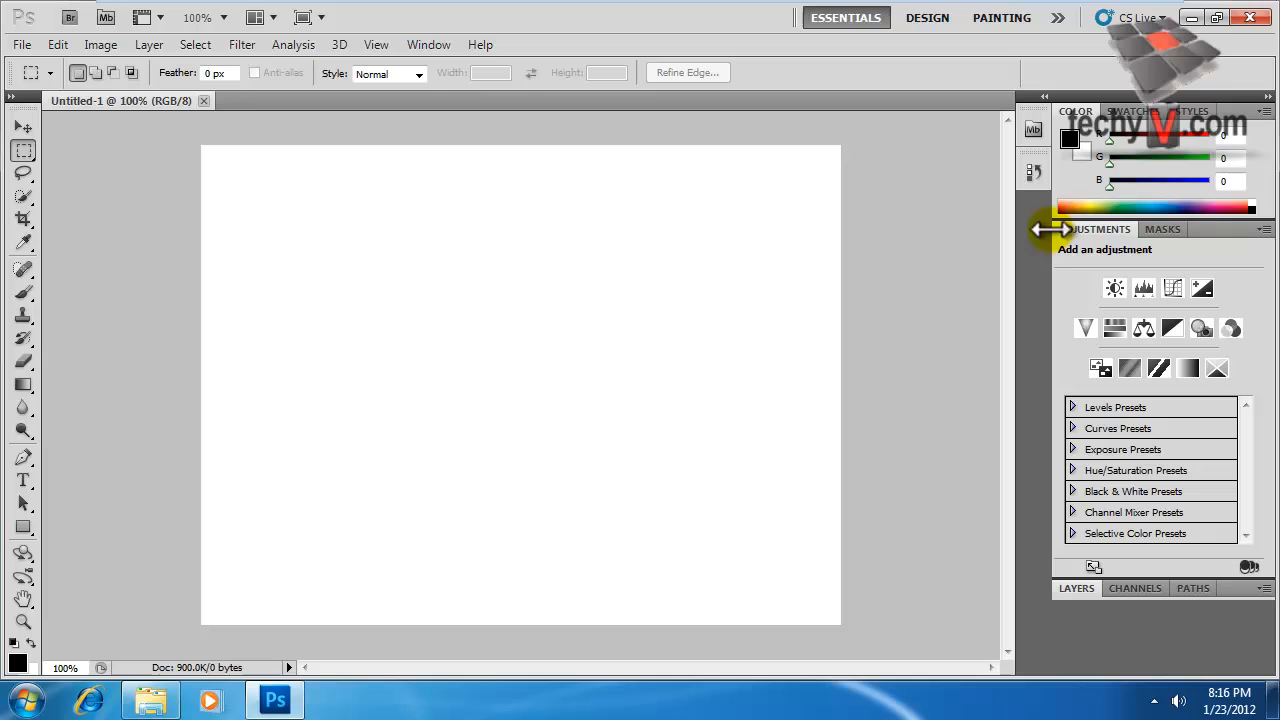
{"action": "left_click", "coordinate": [203, 101]}
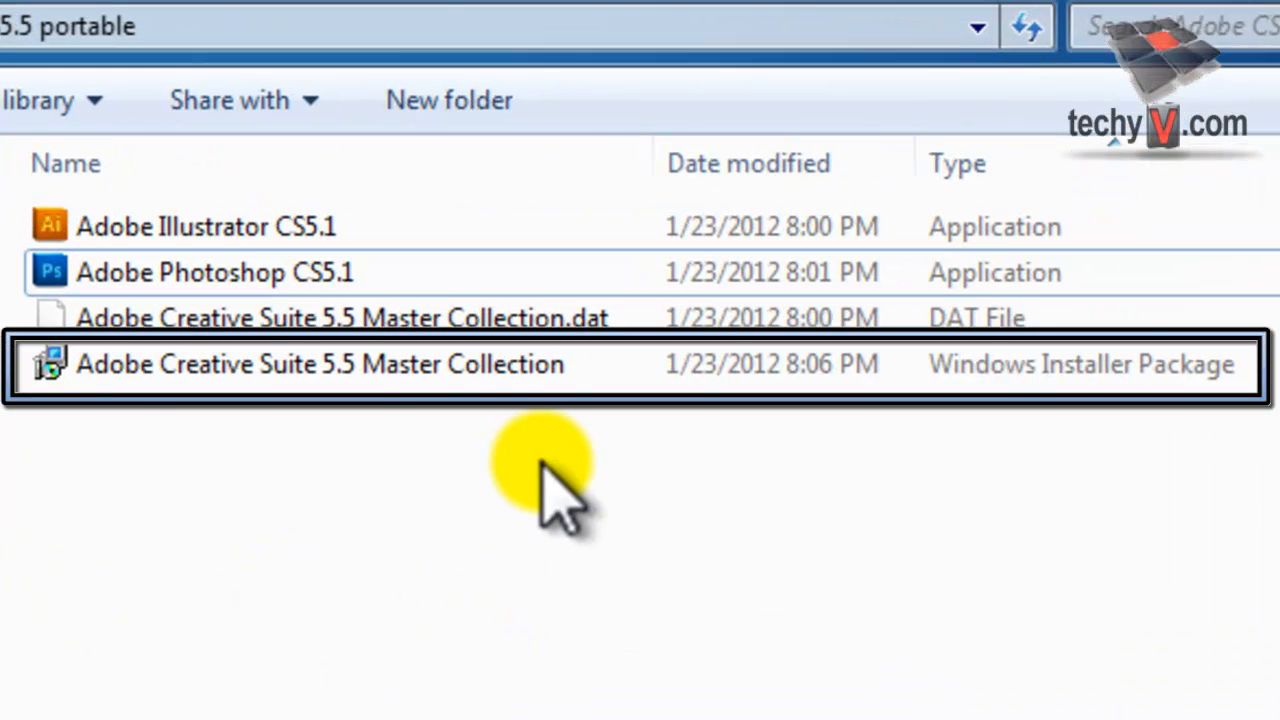
Step: Install the virtualized package from the Adobe Creative Suite 5.5 Master Collection Windows Installer file
{"action": "mouse_move", "coordinate": [300, 390]}
{"action": "double_click", "coordinate": [190, 364]}
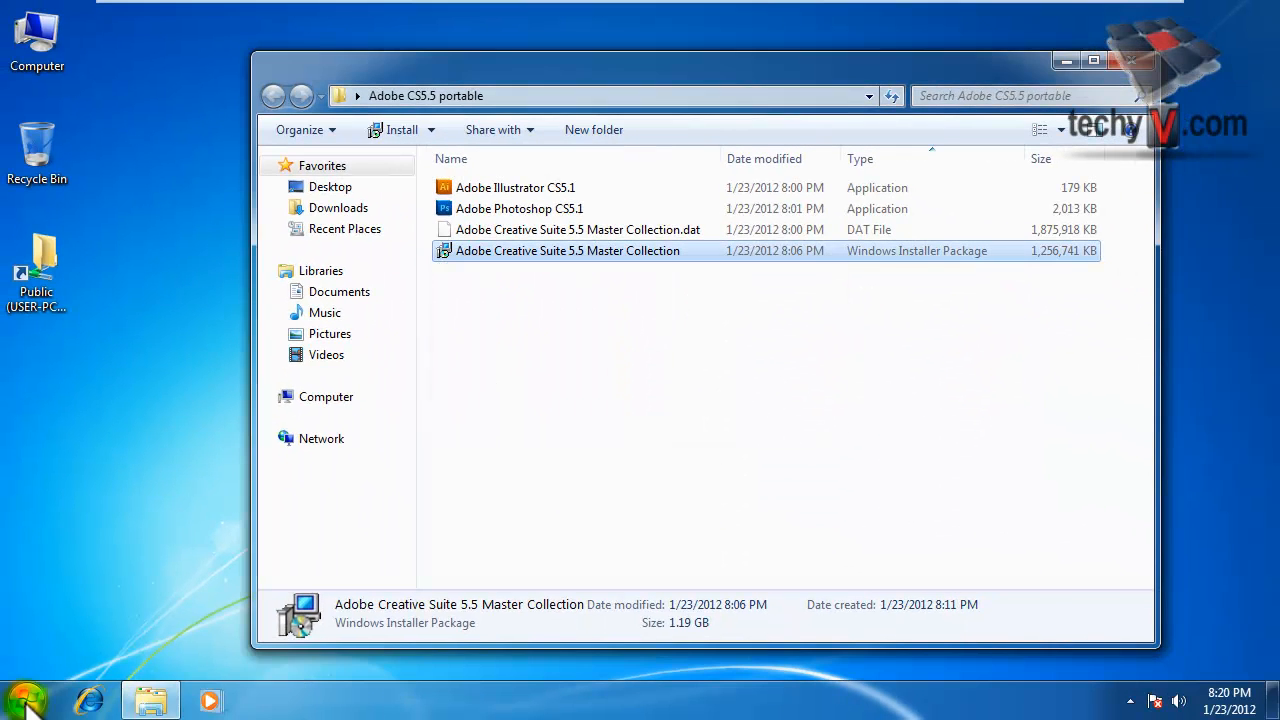
Step: Test the installed Adobe Illustrator CS5.1 by launching it from the Adobe Master Collection CS5.5 program group and closing it
{"action": "left_click", "coordinate": [27, 700]}
{"action": "left_click", "coordinate": [131, 688]}
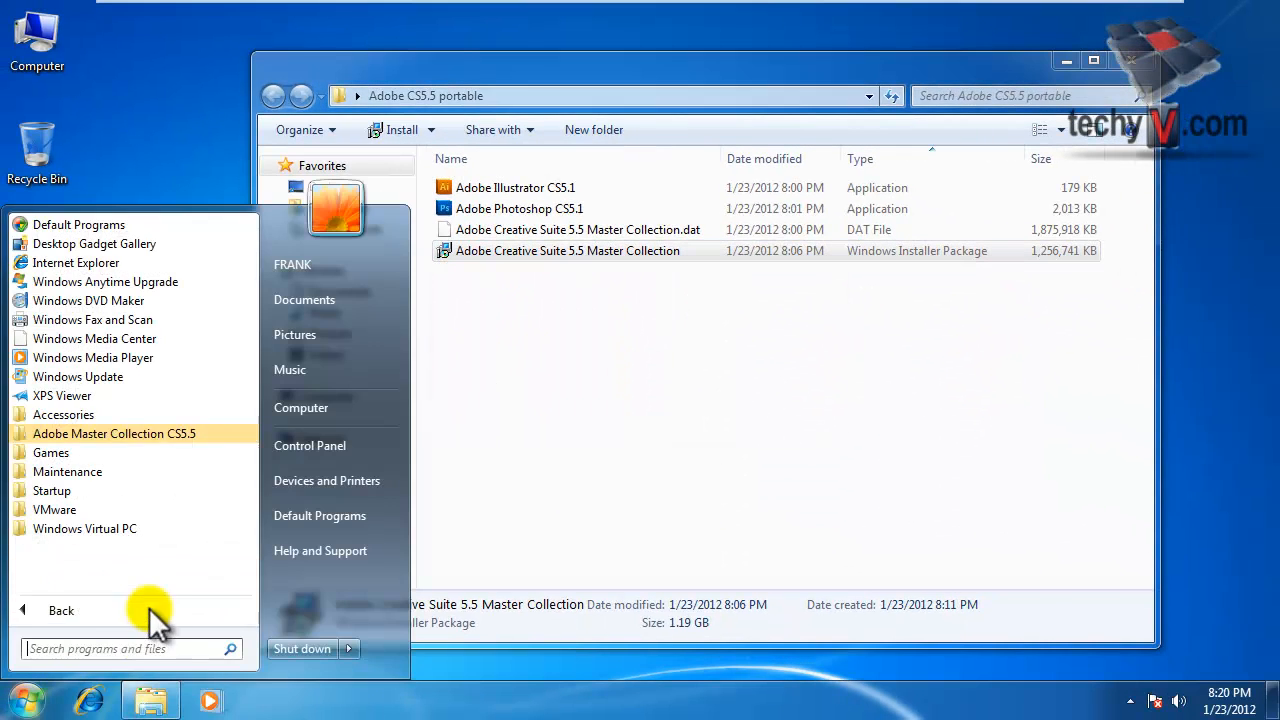
{"action": "left_click", "coordinate": [177, 433]}
{"action": "left_click", "coordinate": [150, 458]}
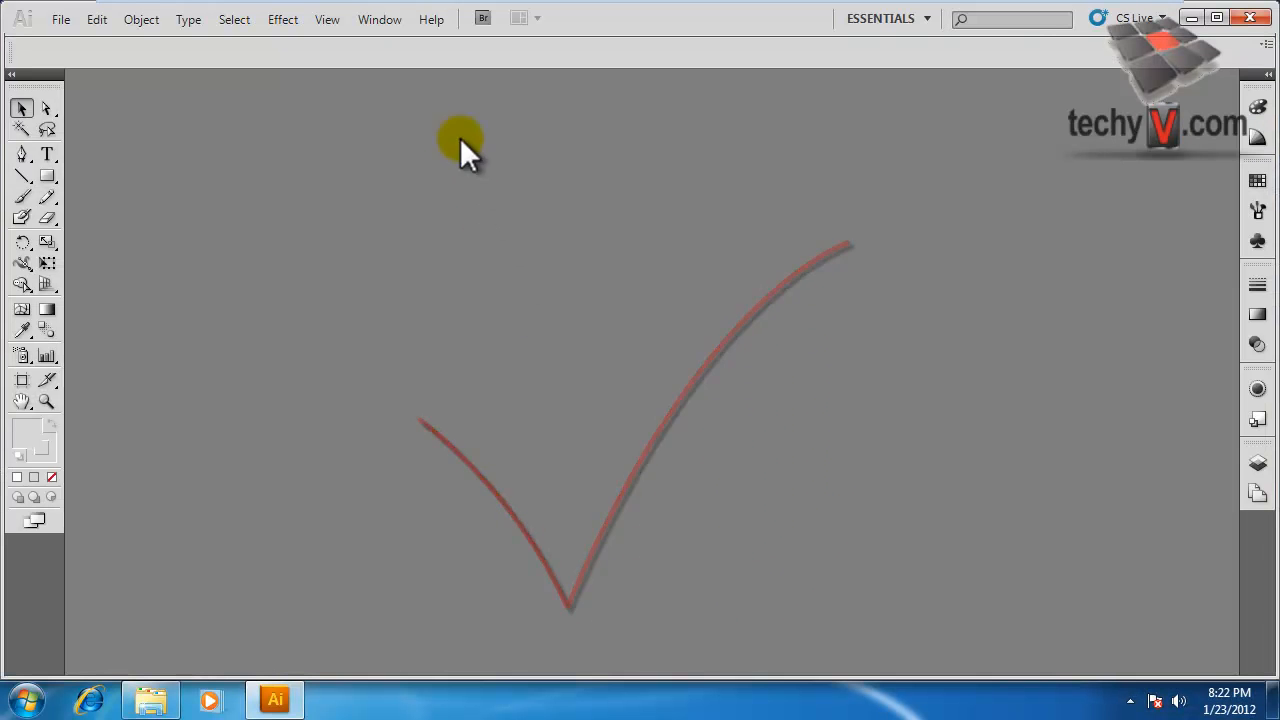
{"action": "left_click", "coordinate": [1259, 20]}
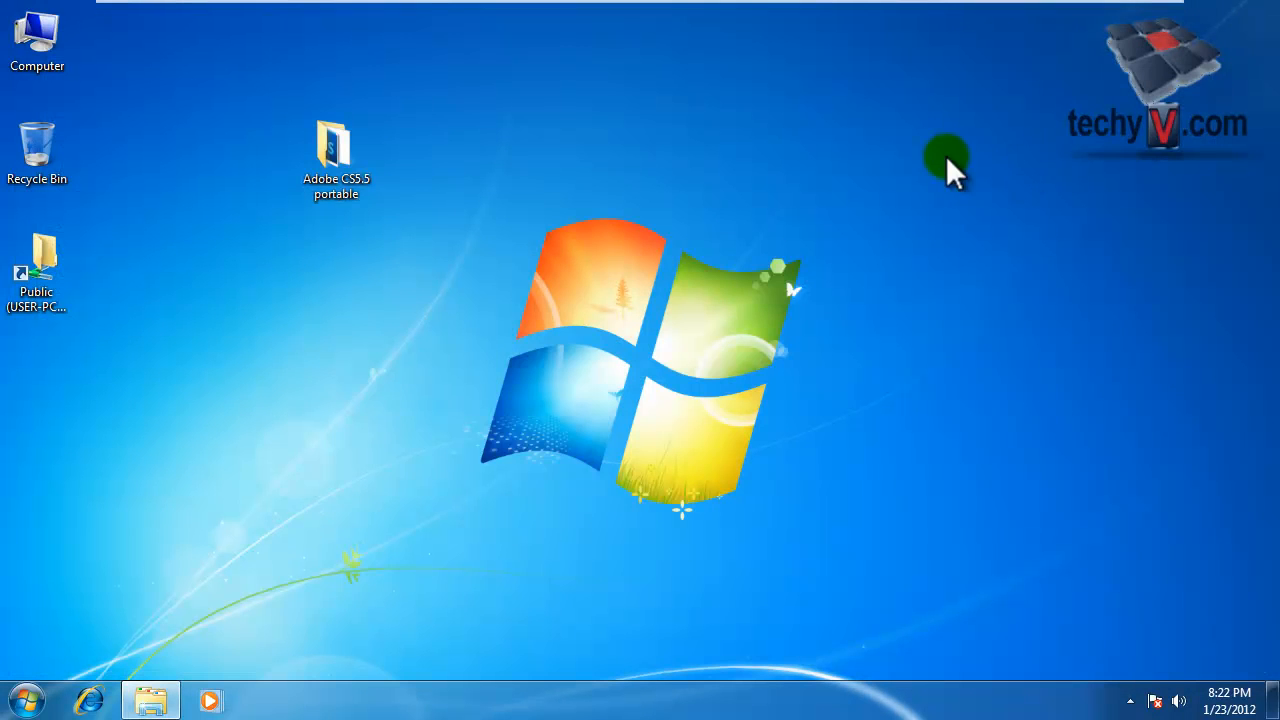
{"action": "left_click", "coordinate": [28, 702]}
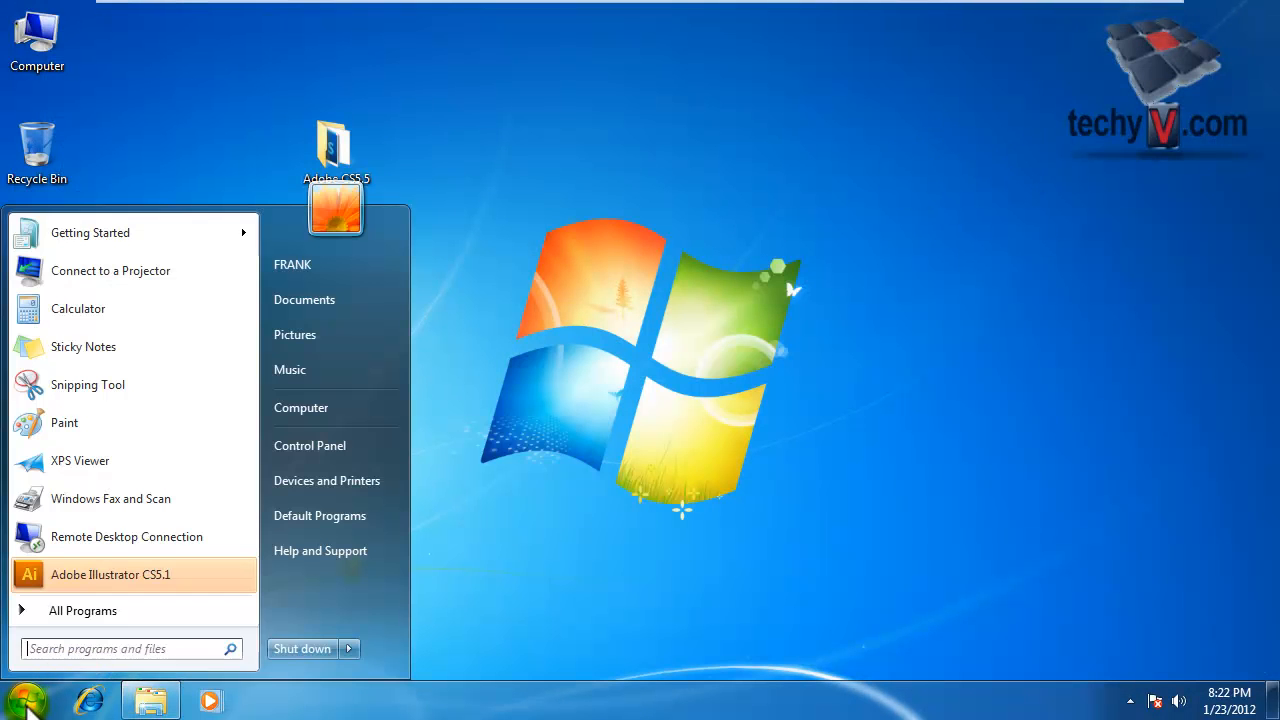
{"action": "left_click", "coordinate": [302, 649]}
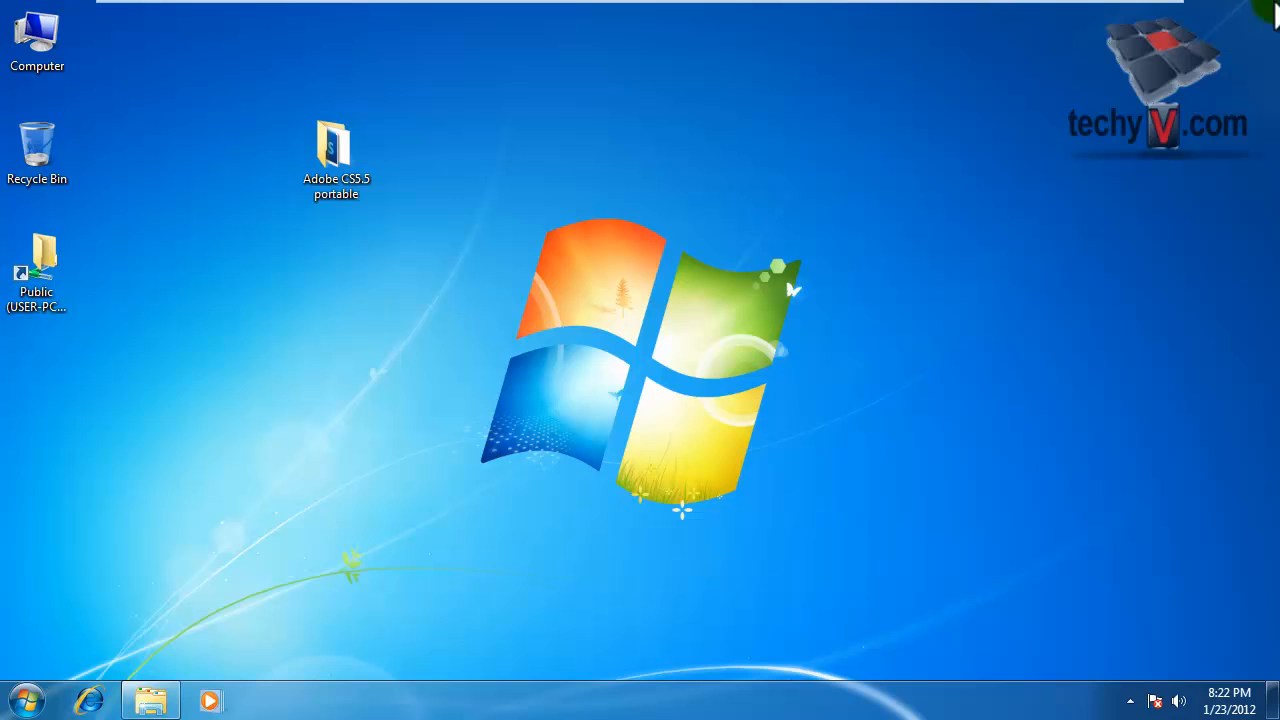